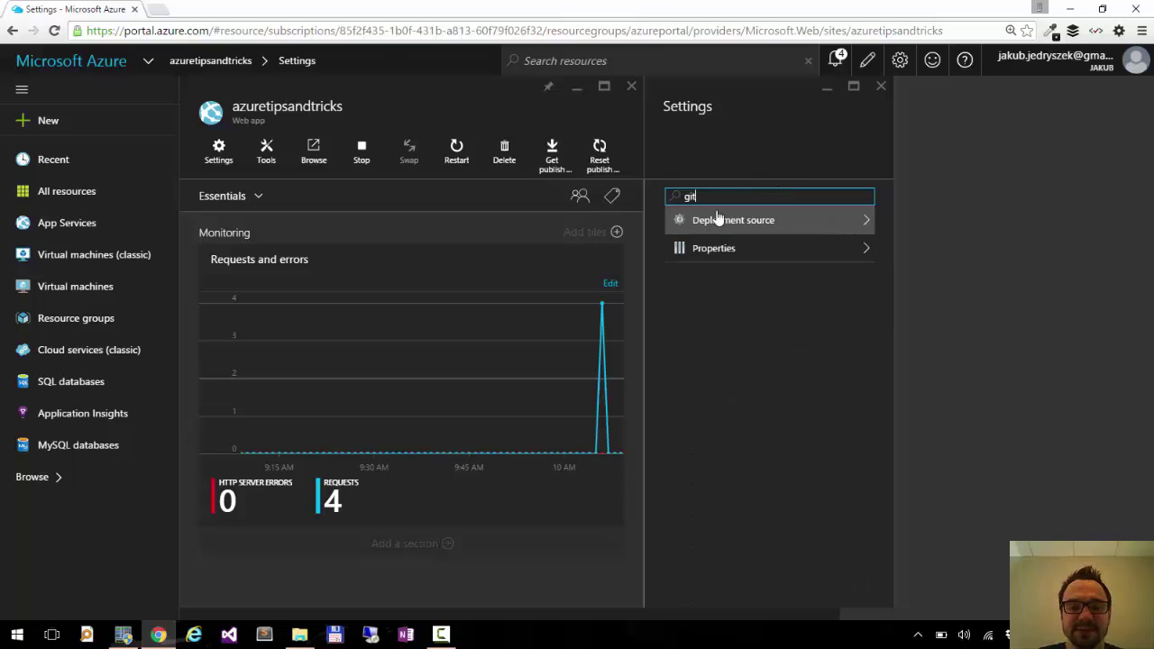
# Set the web app's deployment source to Local Git Repository.
pyautogui.click(726, 225)
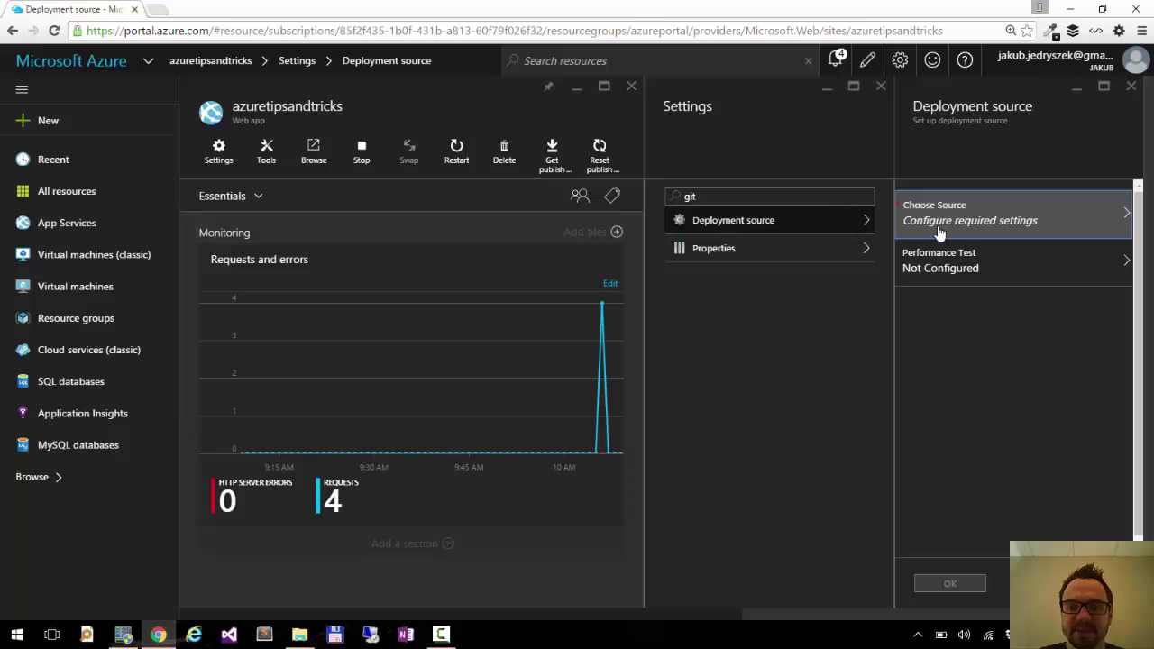
pyautogui.click(1015, 222)
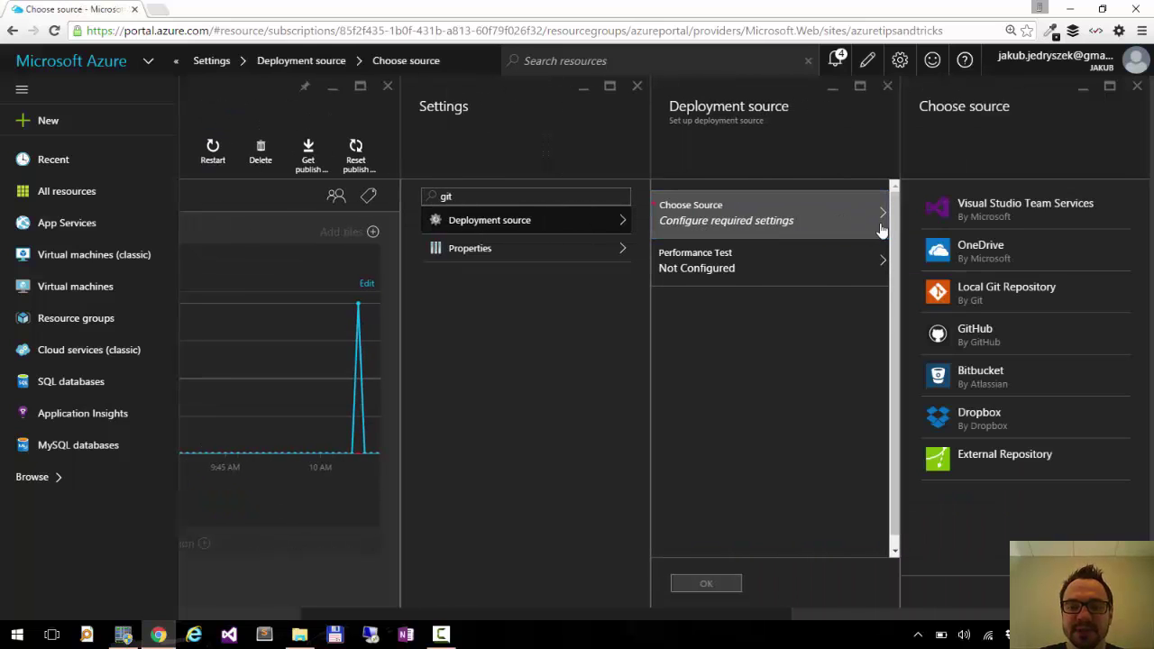
pyautogui.click(1072, 295)
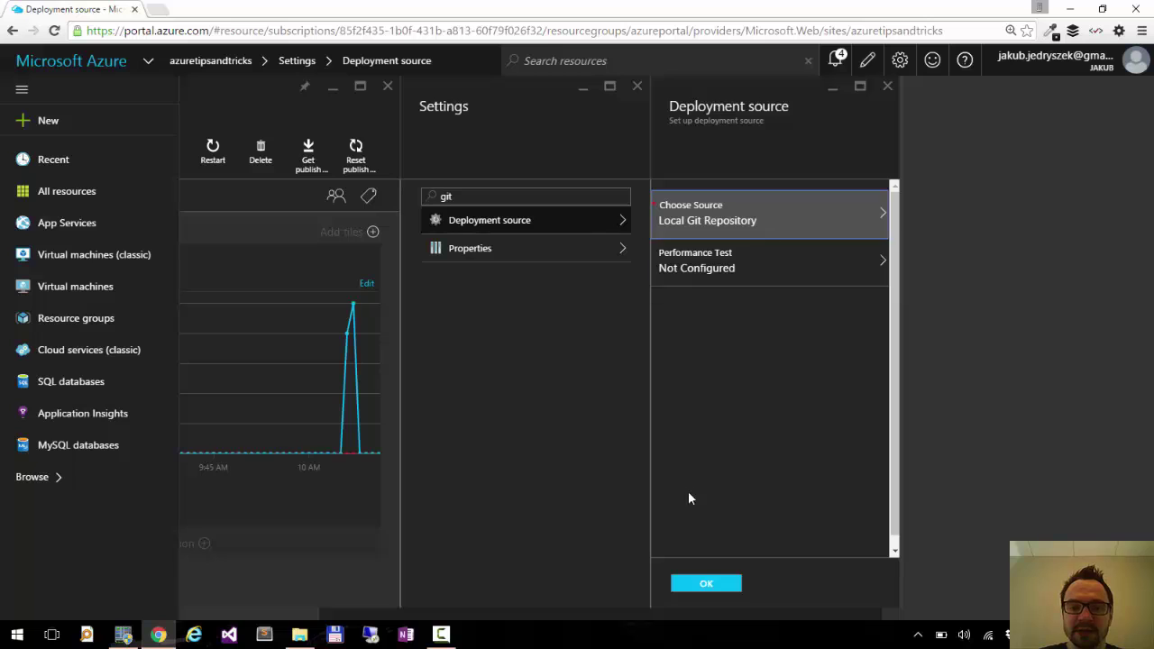
pyautogui.click(704, 584)
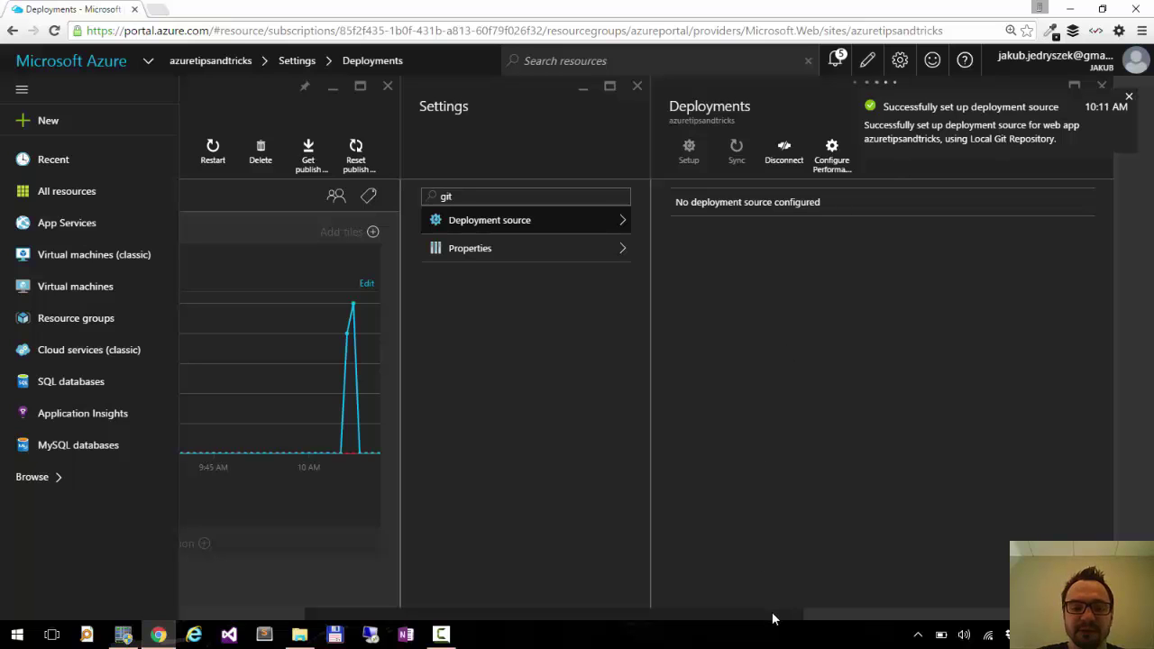
# Expand the web app's Essentials panel and bring up the PowerShell console.
pyautogui.moveTo(721, 616); pyautogui.dragTo(499, 608)
pyautogui.click(252, 198)
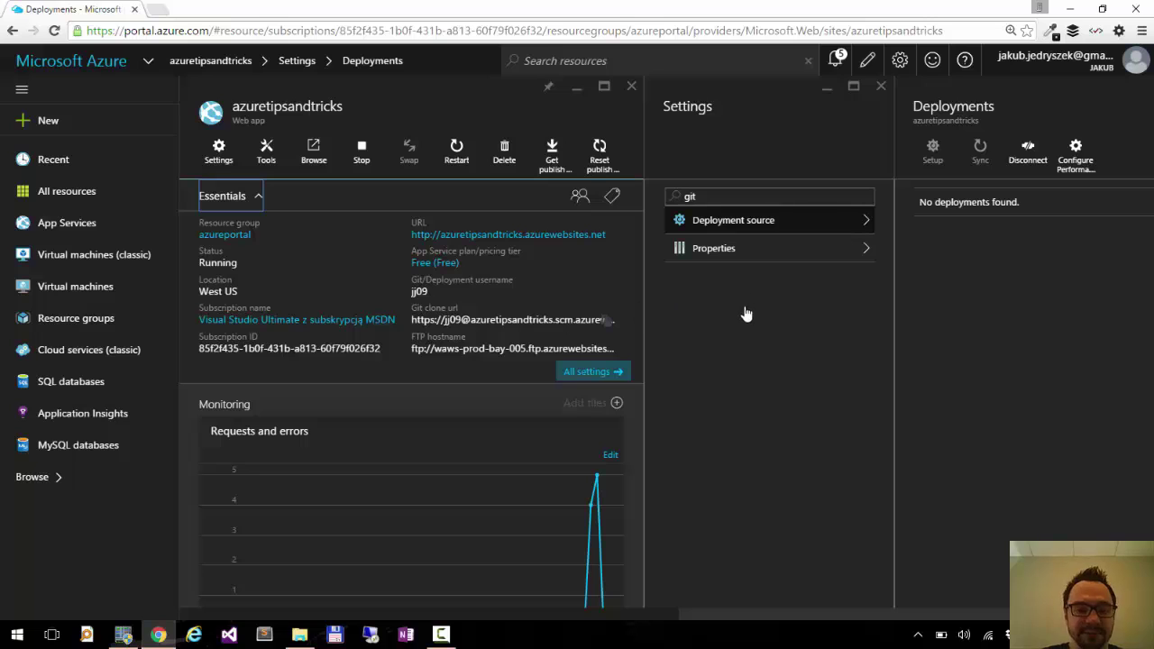
pyautogui.click(126, 635)
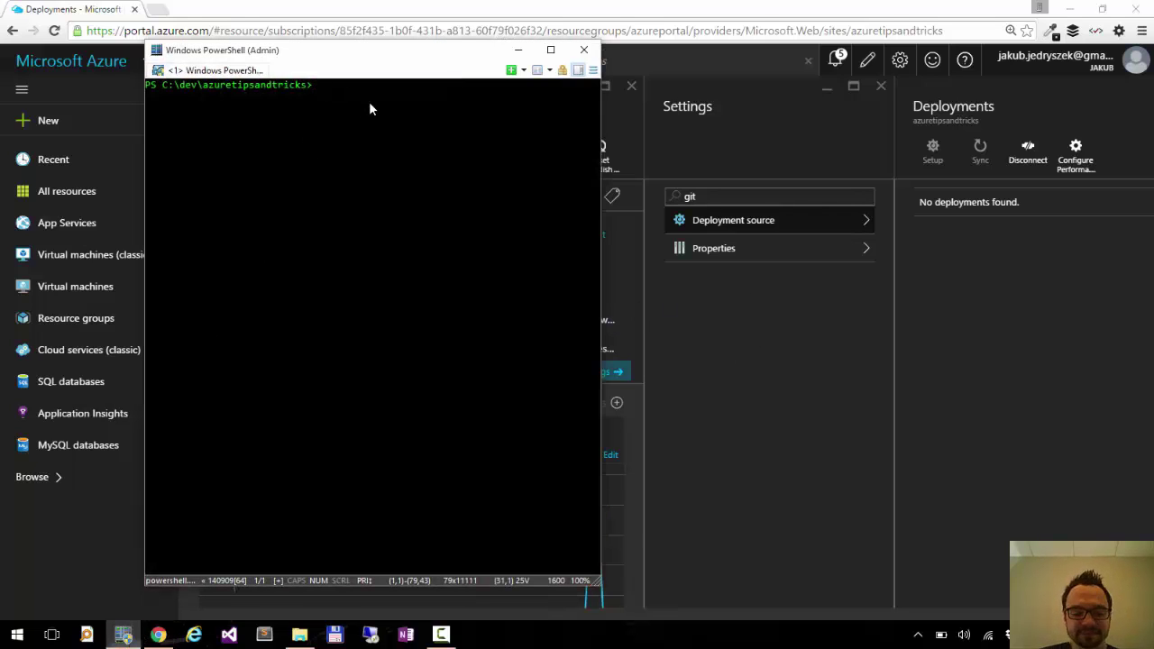
# Open the project folder in VS Code with 'code .', then open index.html locally in Chrome.
pyautogui.write('cod')
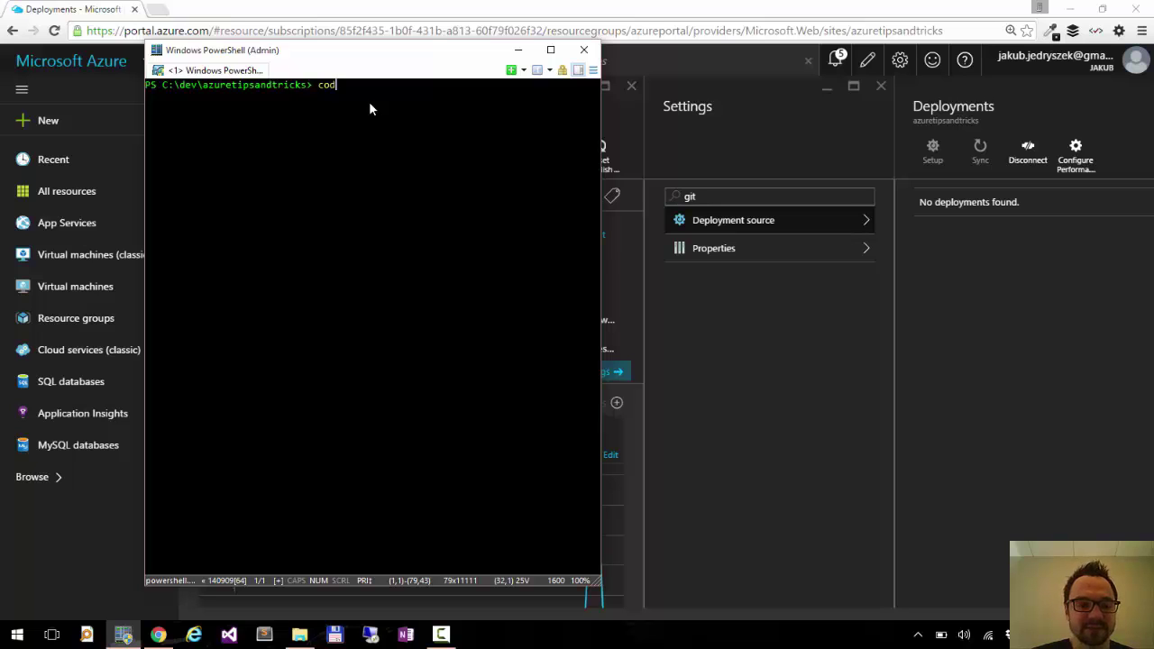
pyautogui.write('e')
pyautogui.press('Return')
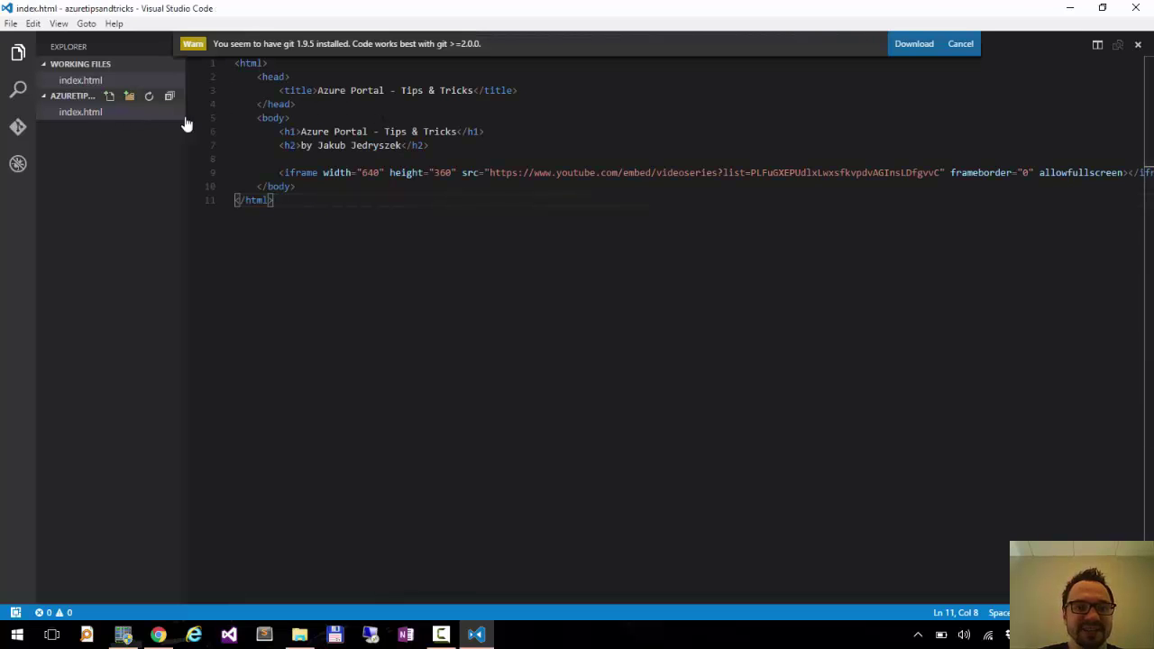
pyautogui.click(961, 44)
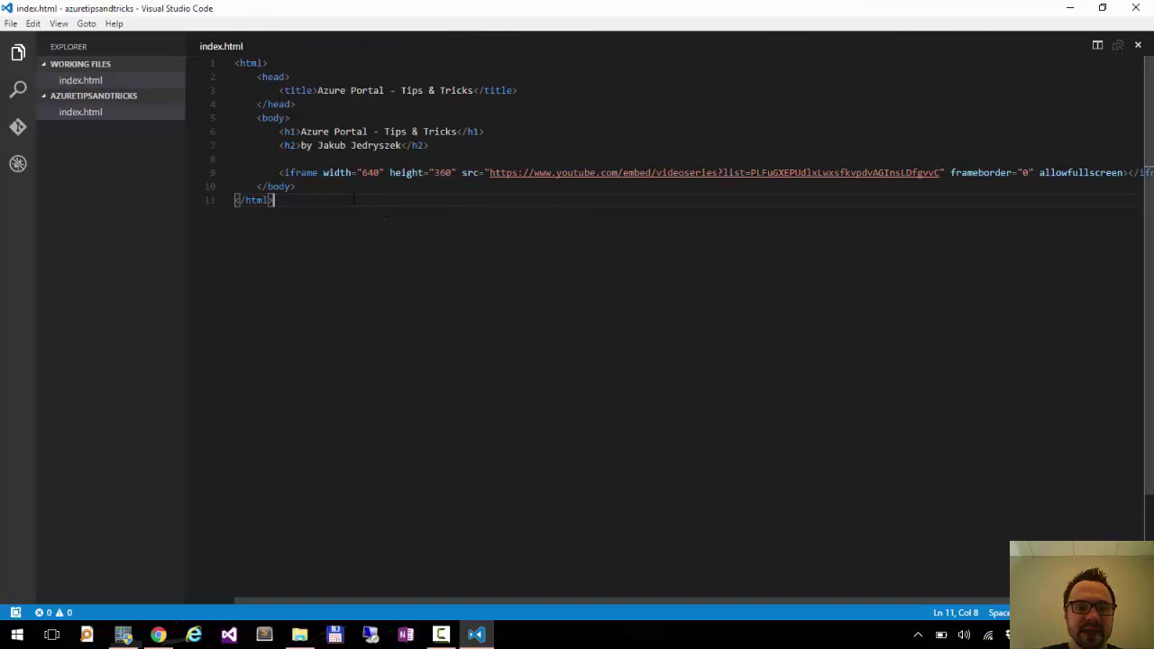
pyautogui.click(301, 634)
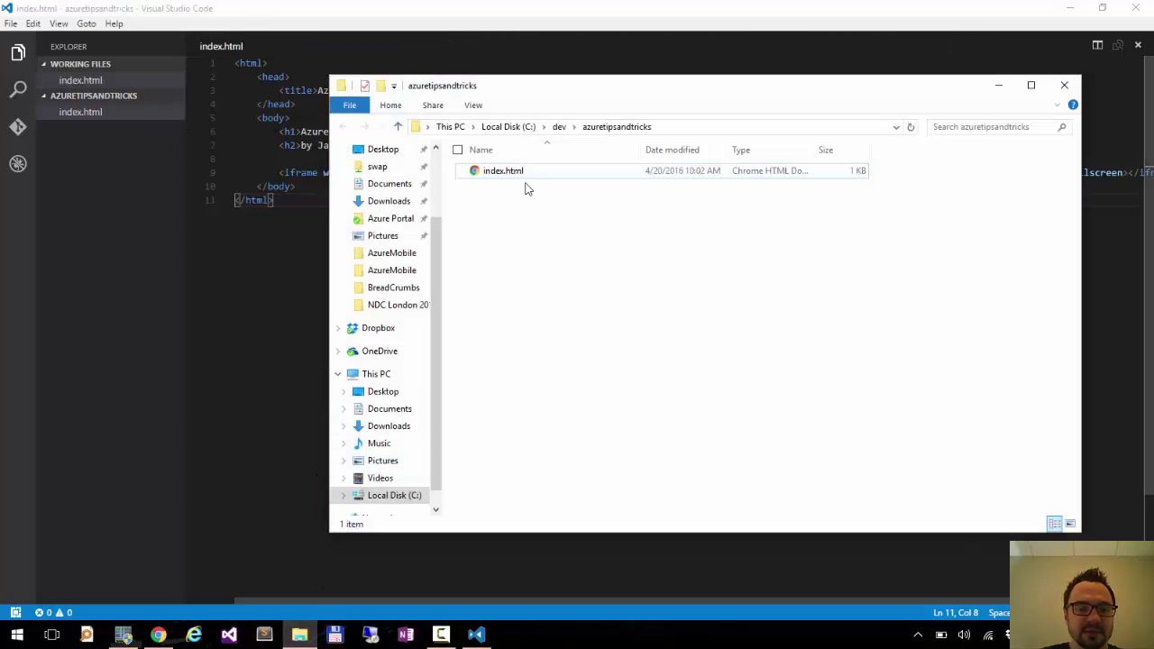
pyautogui.doubleClick(524, 178)
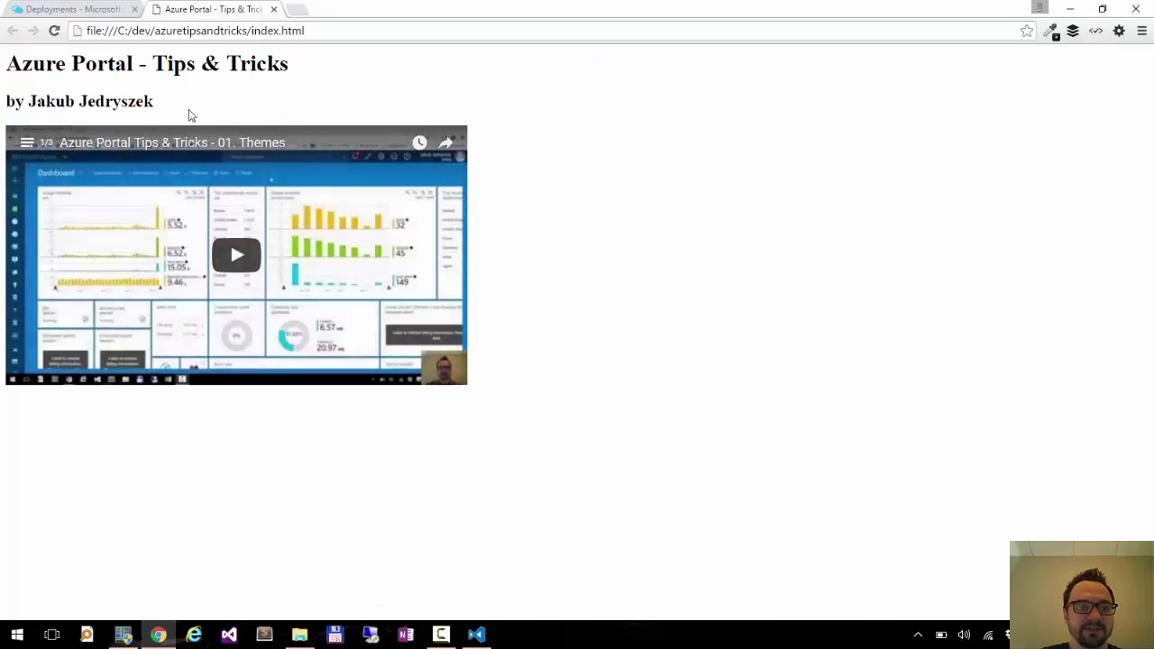
# Show and close the embedded YouTube playlist, then close the local Tips & Tricks tab.
pyautogui.click(27, 144)
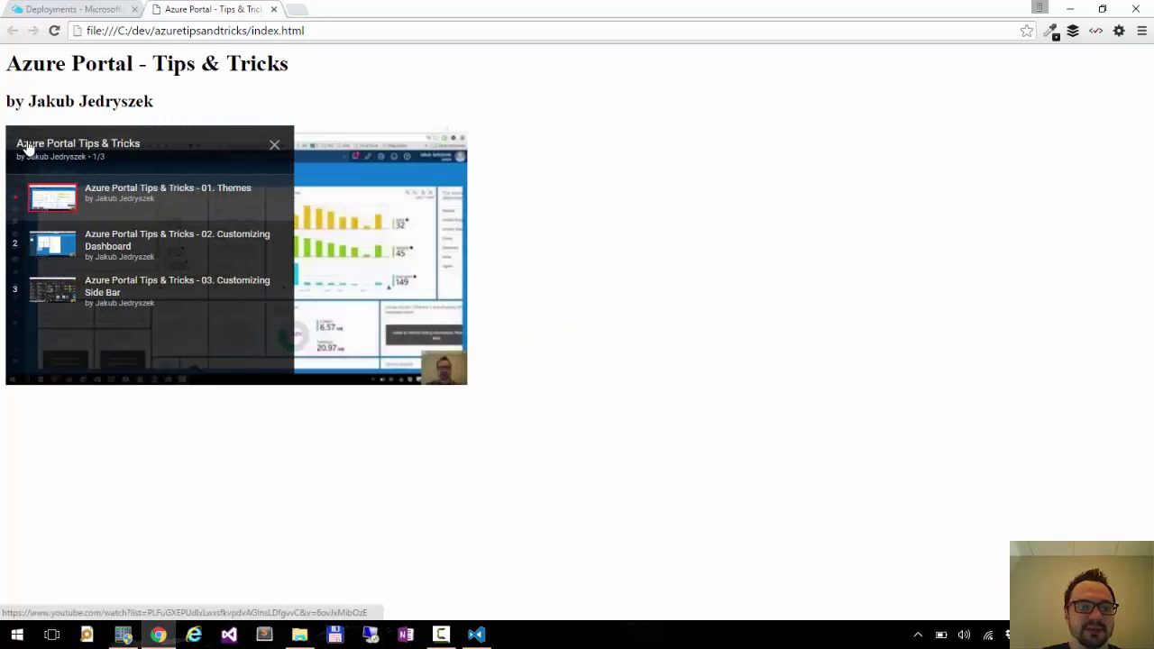
pyautogui.click(274, 145)
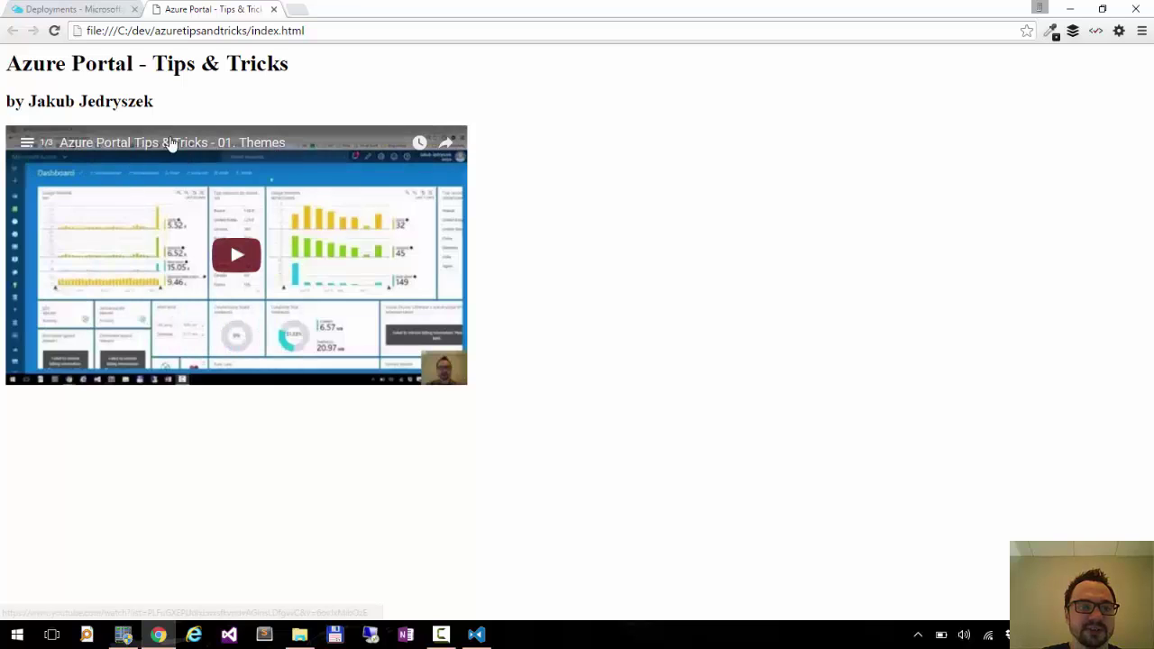
pyautogui.click(274, 9)
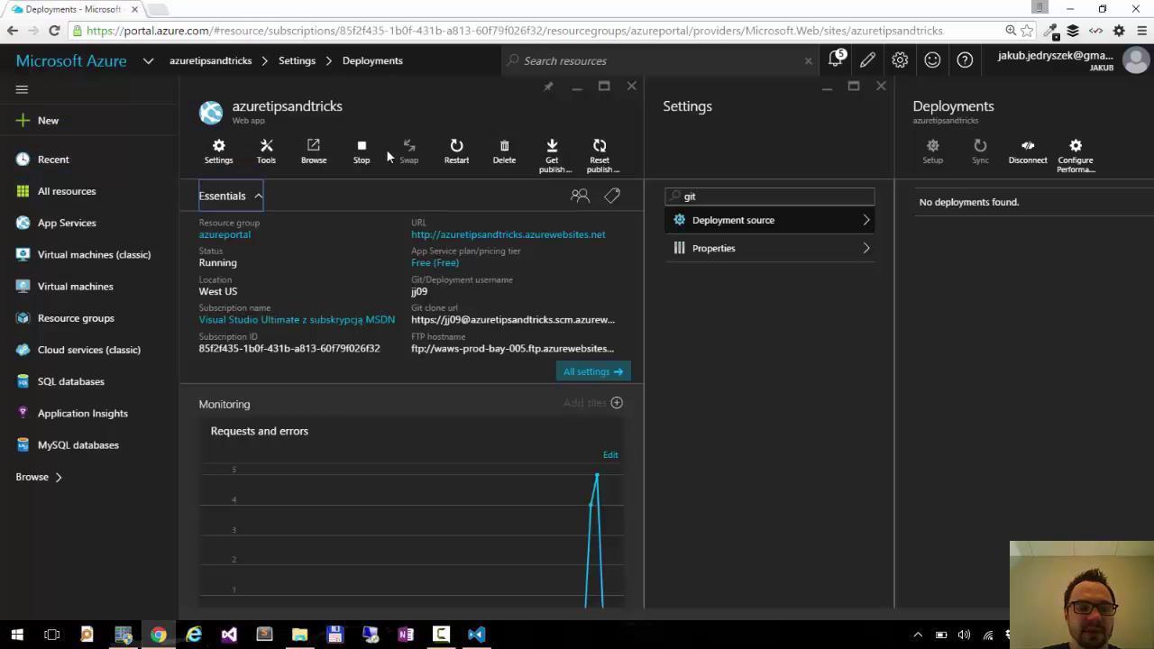
# Run git init, git add . and git commit -am "initial commit" in the project folder.
pyautogui.click(124, 635)
pyautogui.write('git')
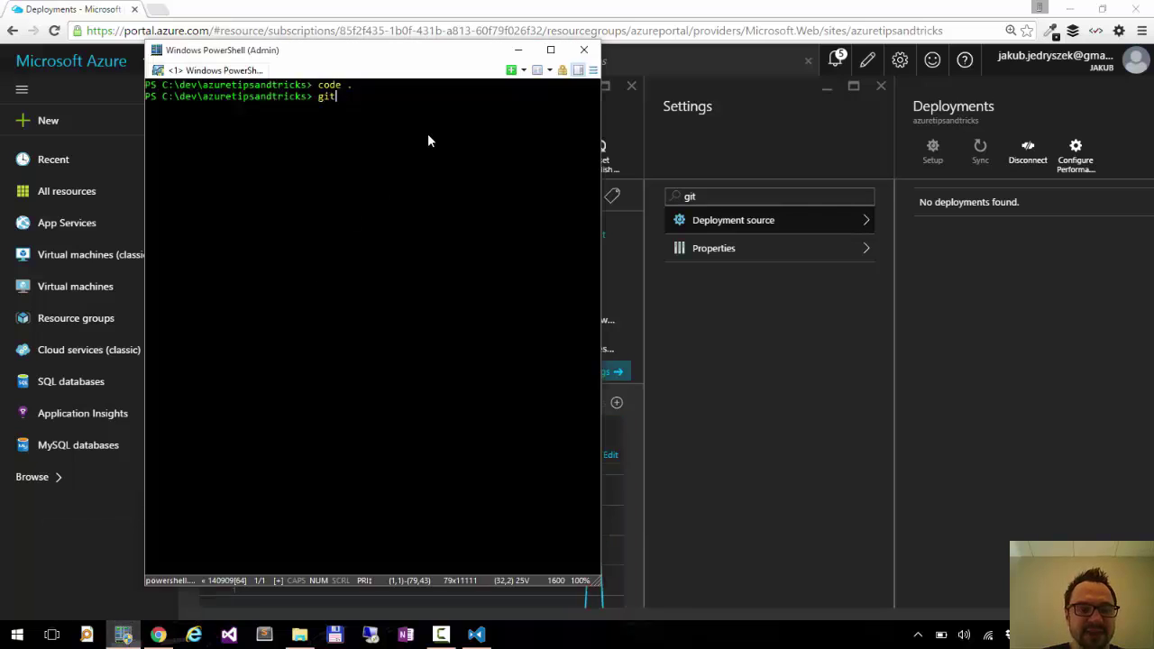
pyautogui.write(' init')
pyautogui.press('Return')
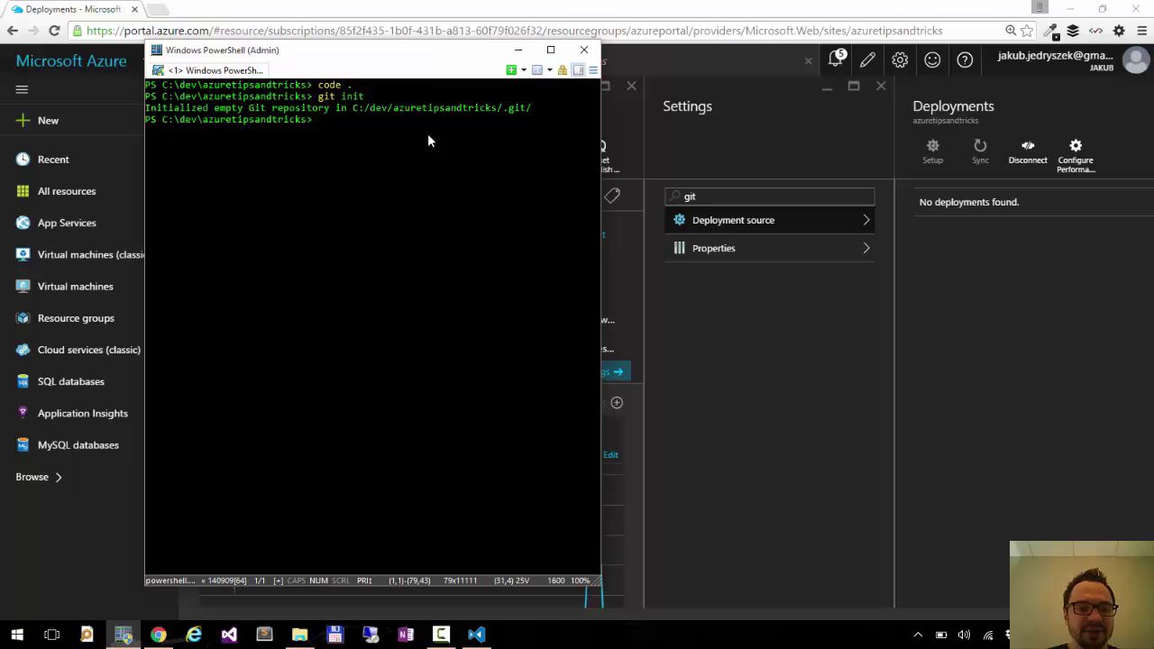
pyautogui.write('git ')
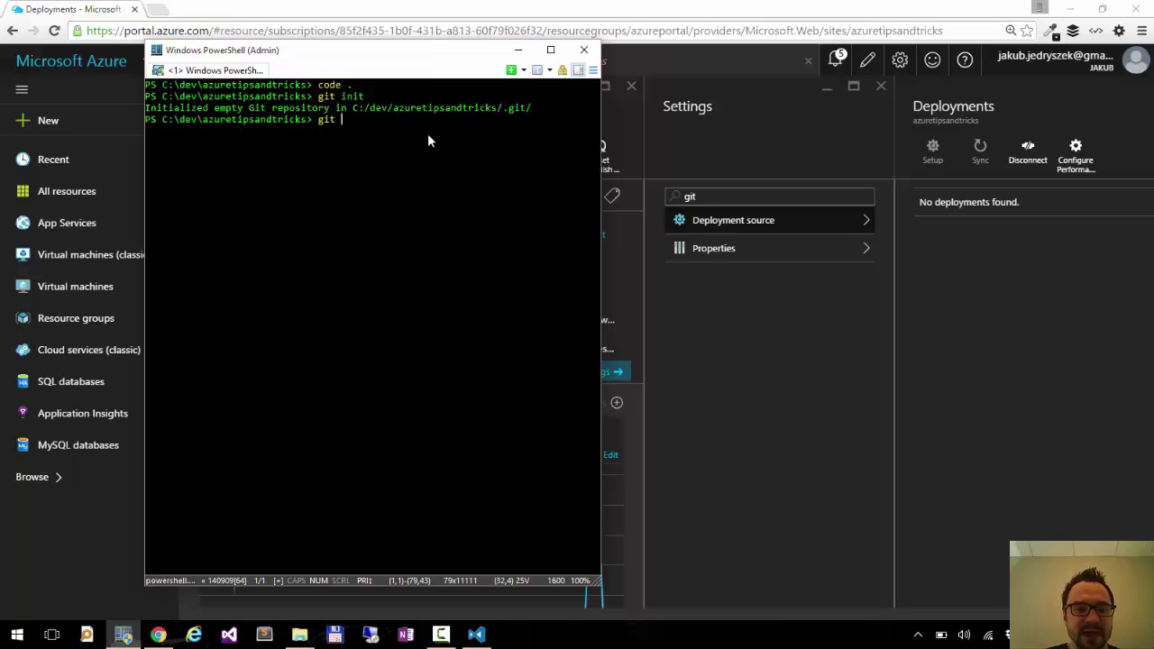
pyautogui.write('add .')
pyautogui.press('Return')
pyautogui.write('gi')
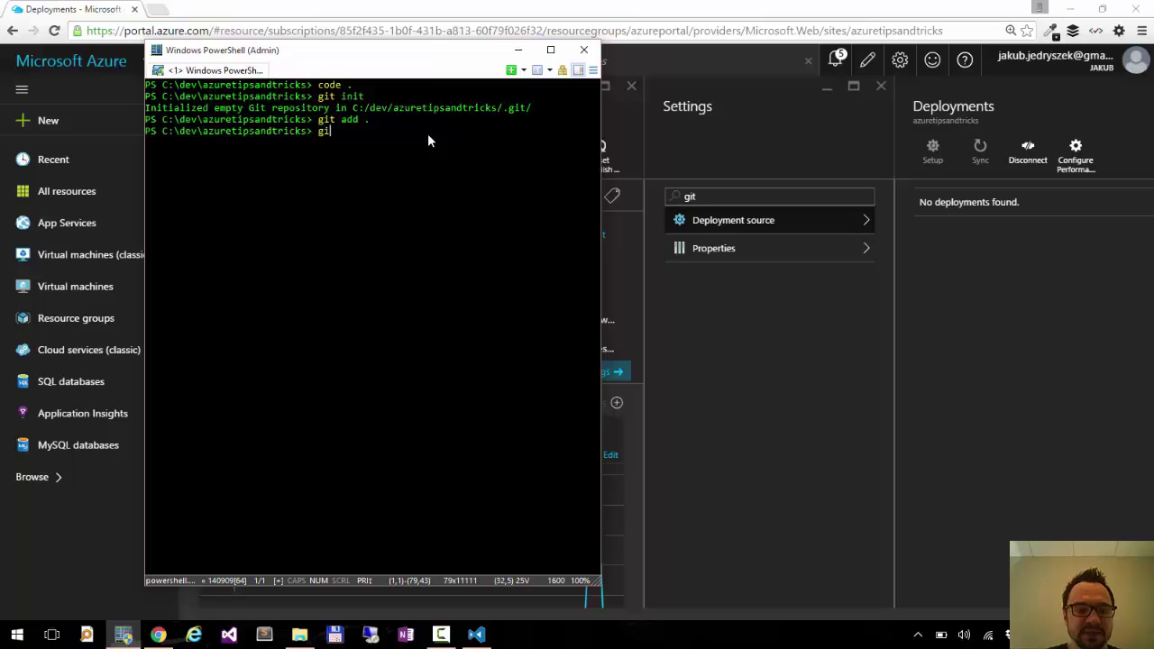
pyautogui.write('t commit -am "')
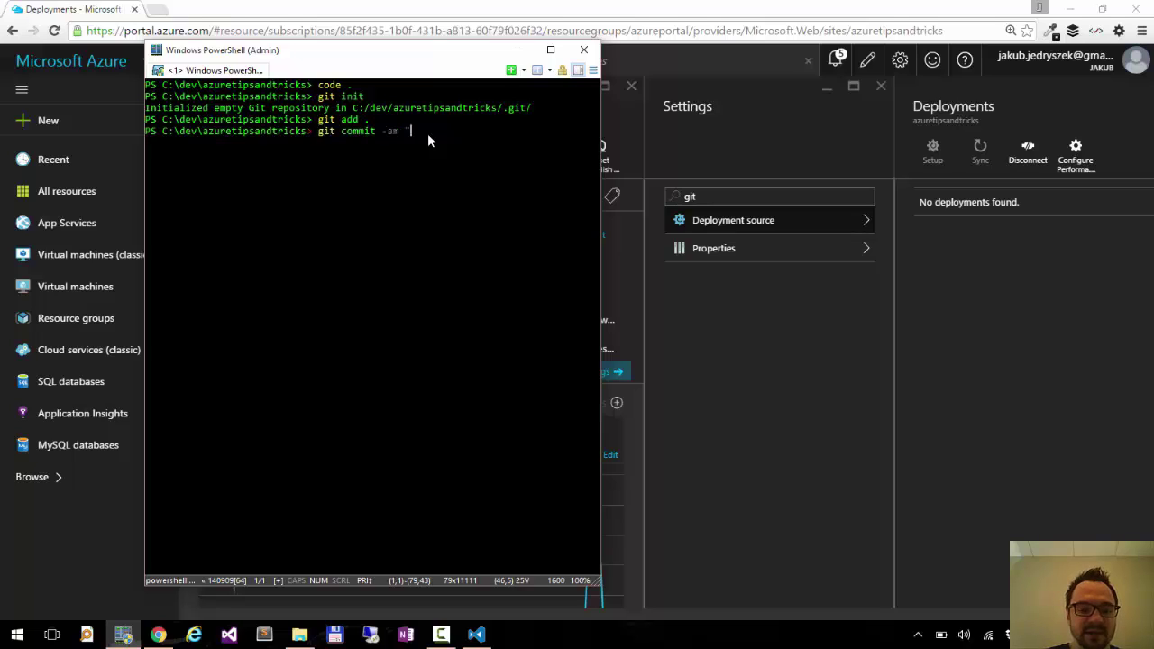
pyautogui.write('initial commit"')
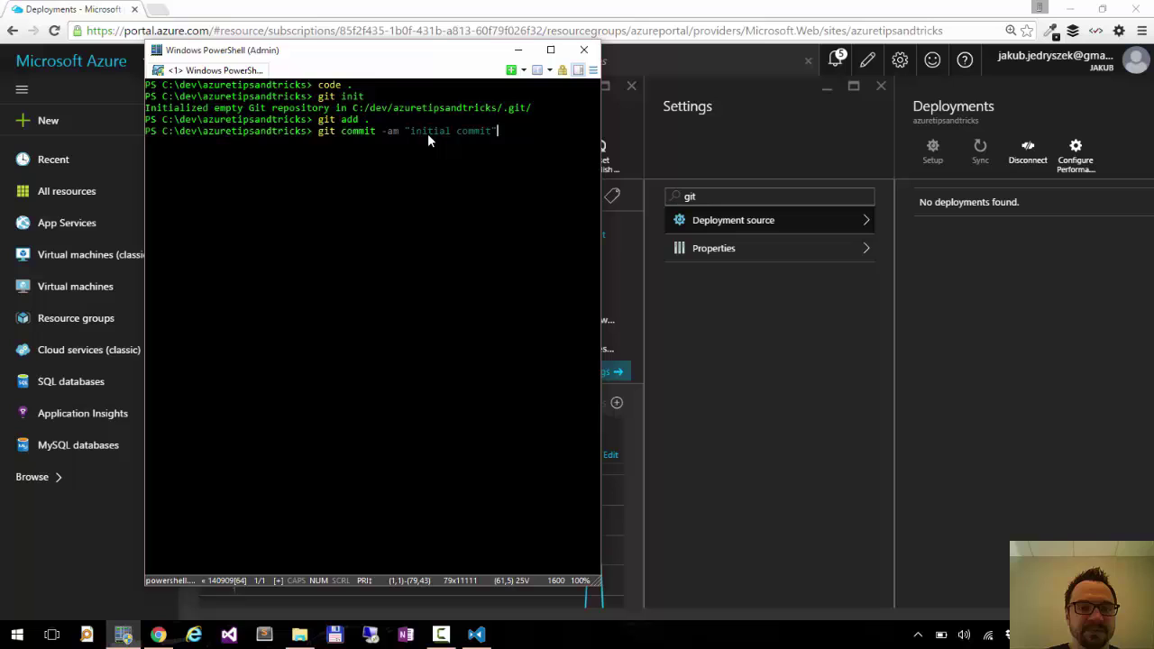
pyautogui.press('Return')
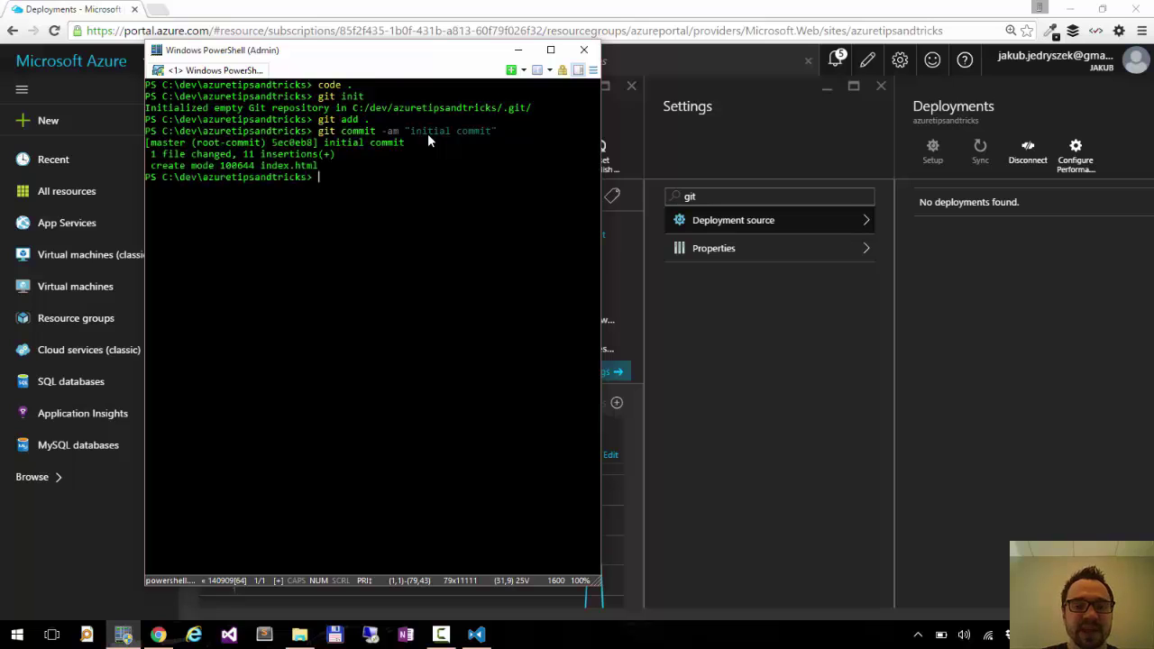
# Copy the web app's Git clone URL from the portal and return to PowerShell.
pyautogui.click(518, 50)
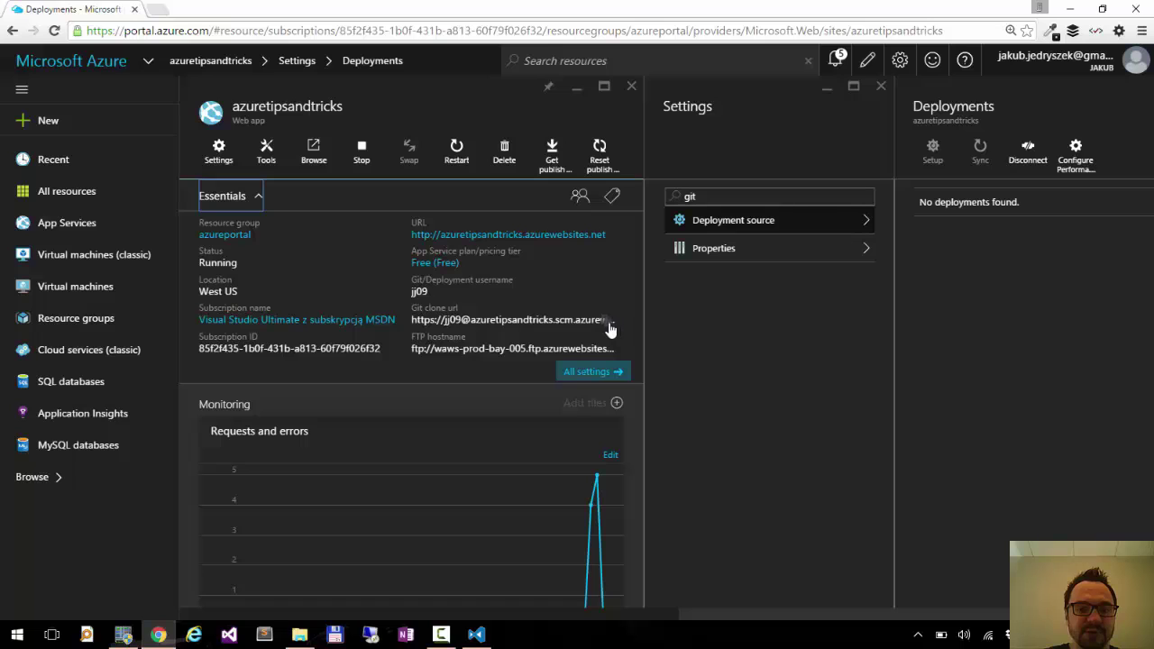
pyautogui.click(610, 326)
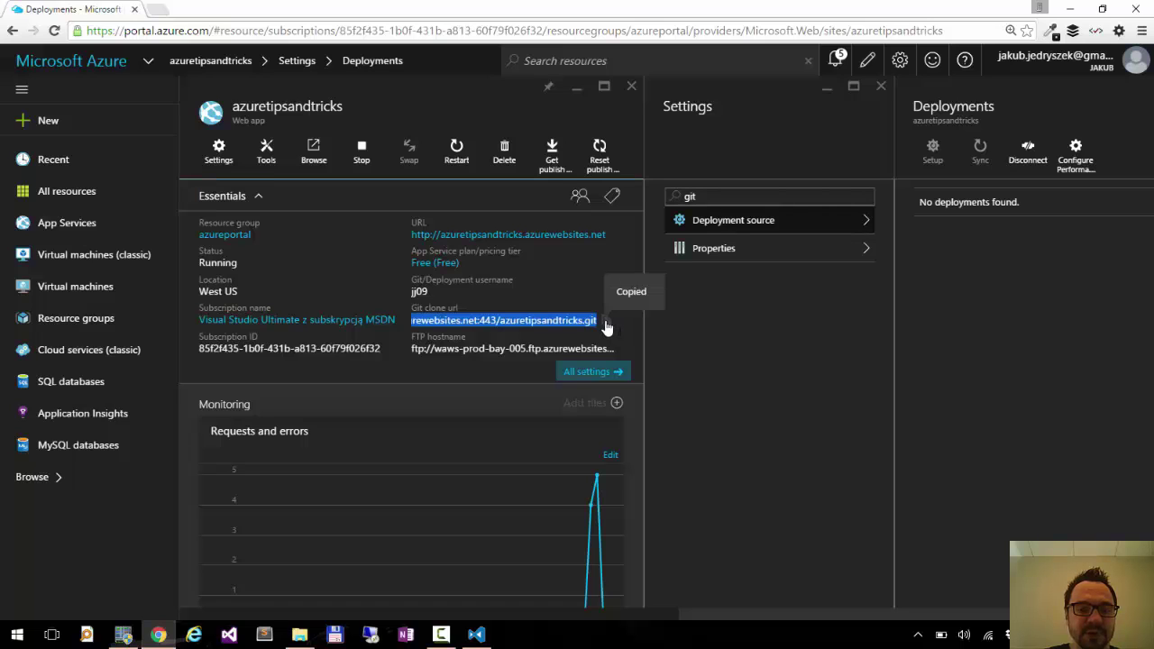
pyautogui.hotkey('alt', 'Tab')
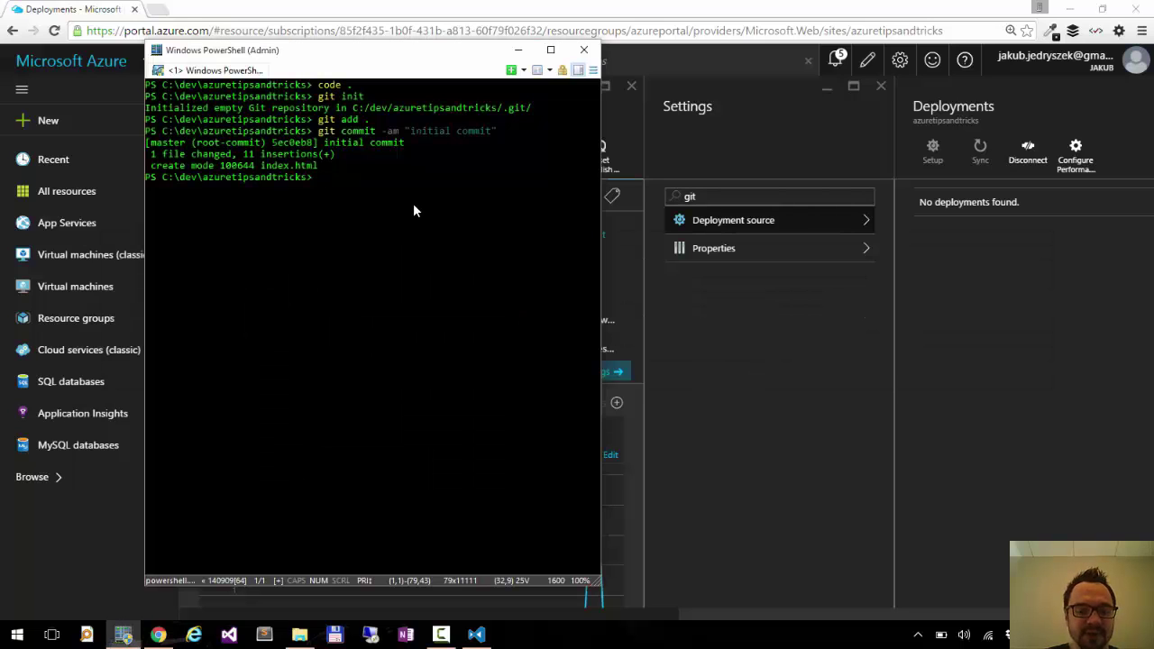
# Add the copied URL as remote origin, fixing the mistyped command, then run git push origin master.
pyautogui.write('git add remote orig')
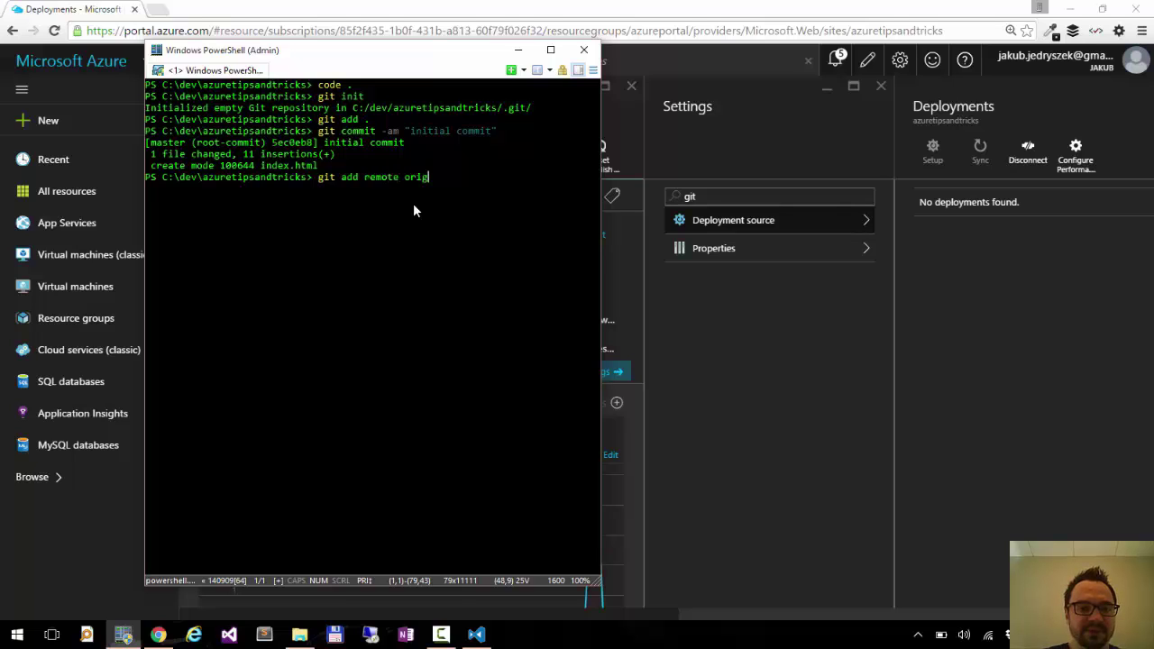
pyautogui.write('in')
pyautogui.hotkey('ctrl', 'v')
pyautogui.press('Return')
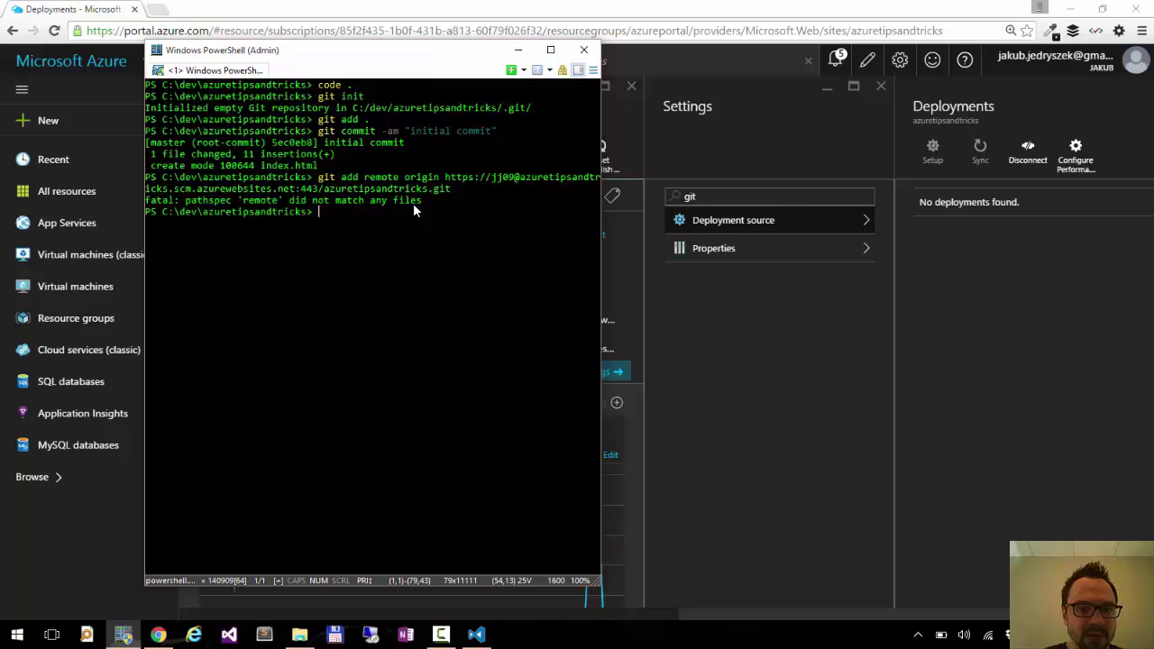
pyautogui.press('Up')
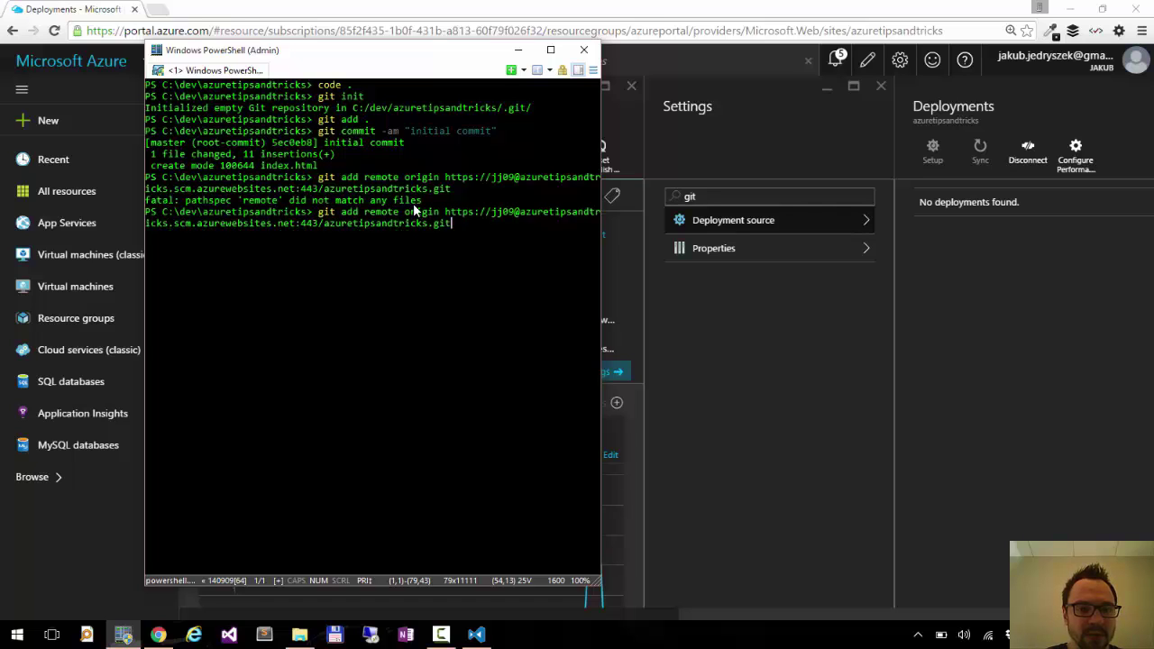
pyautogui.press('Home')
pyautogui.press('Right')
pyautogui.press('Right')
pyautogui.press('Right')
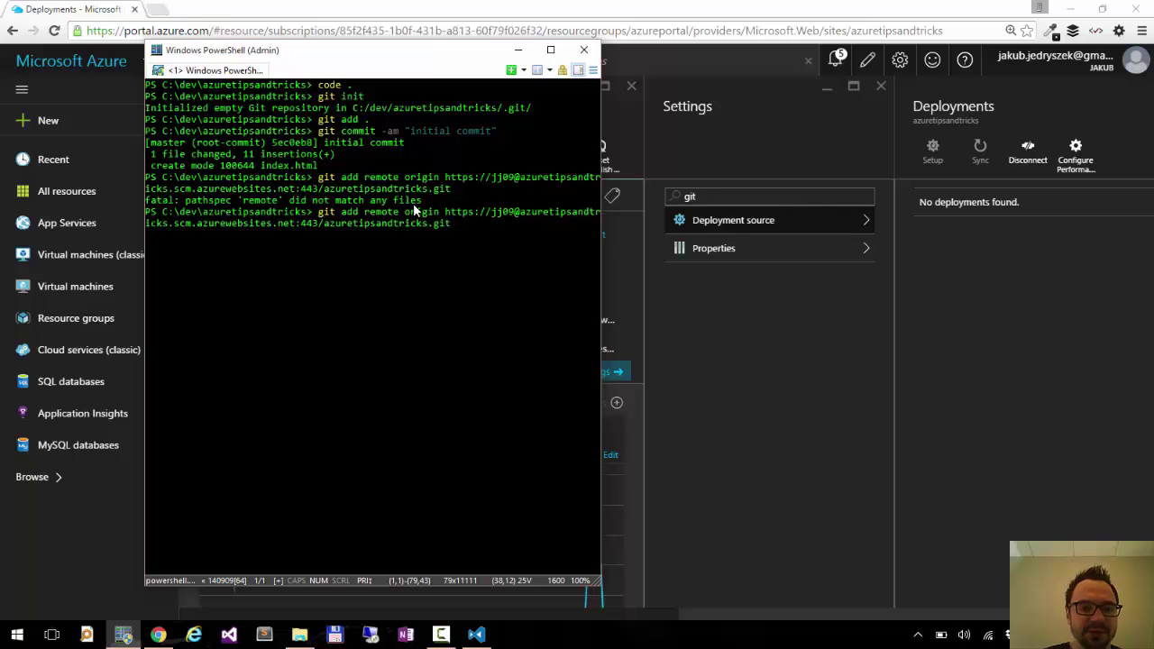
pyautogui.press('Delete')
pyautogui.press('Delete')
pyautogui.press('Delete')
pyautogui.press('Delete')
pyautogui.hotkey('ctrl', 'Right')
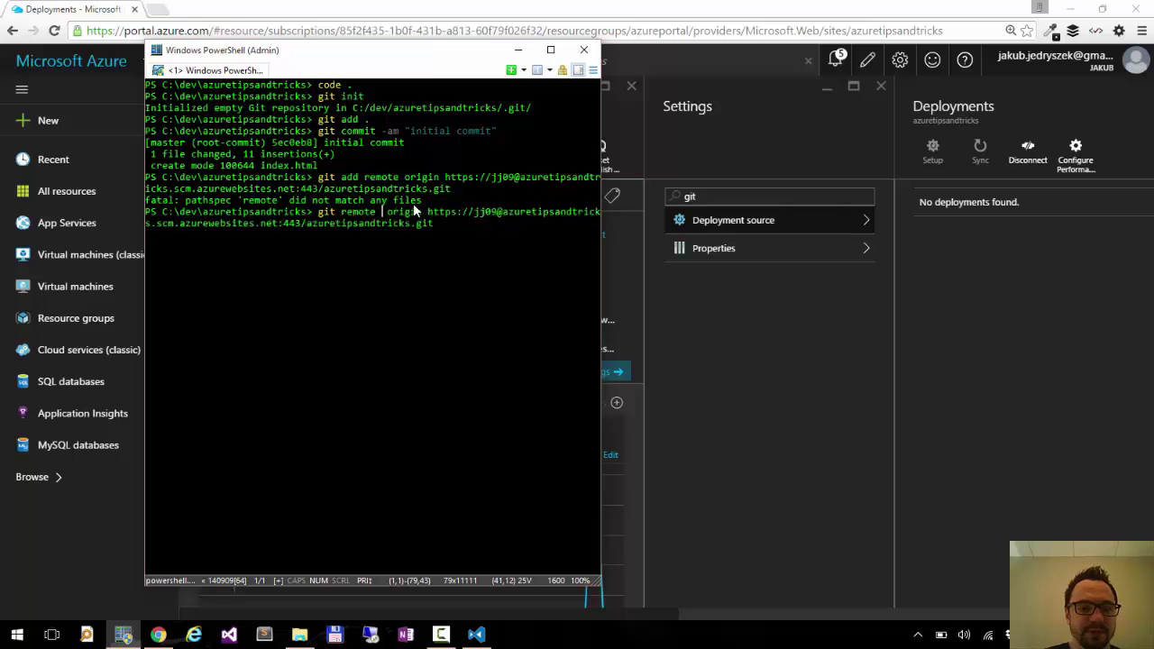
pyautogui.write('add')
pyautogui.press('Return')
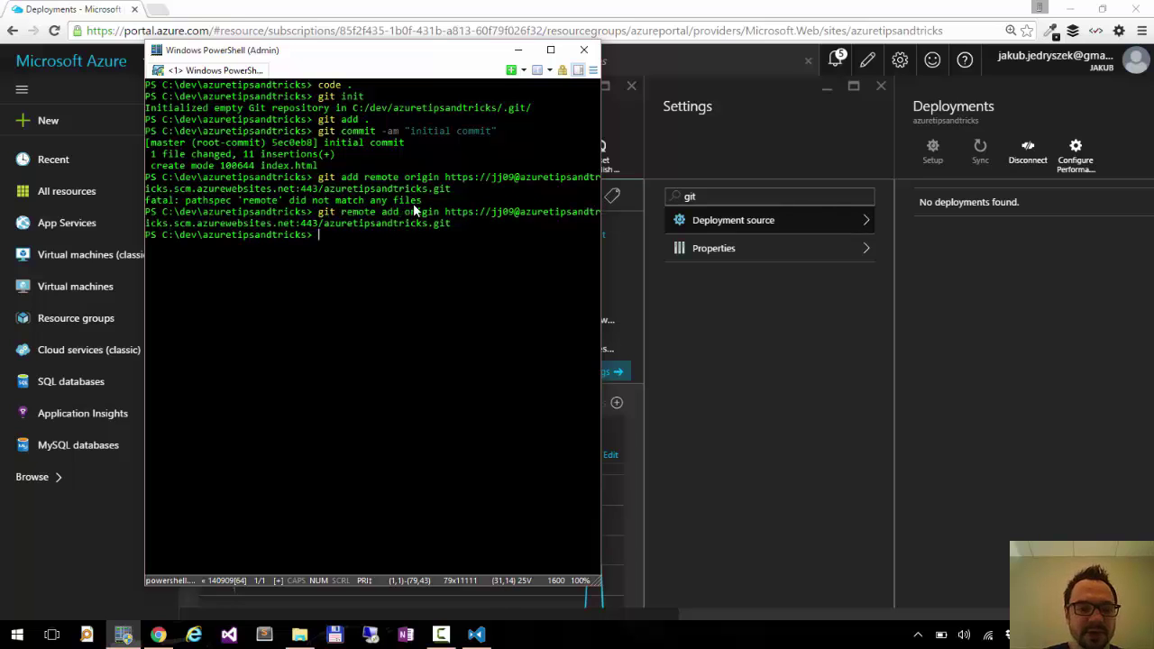
pyautogui.write('git push origin master')
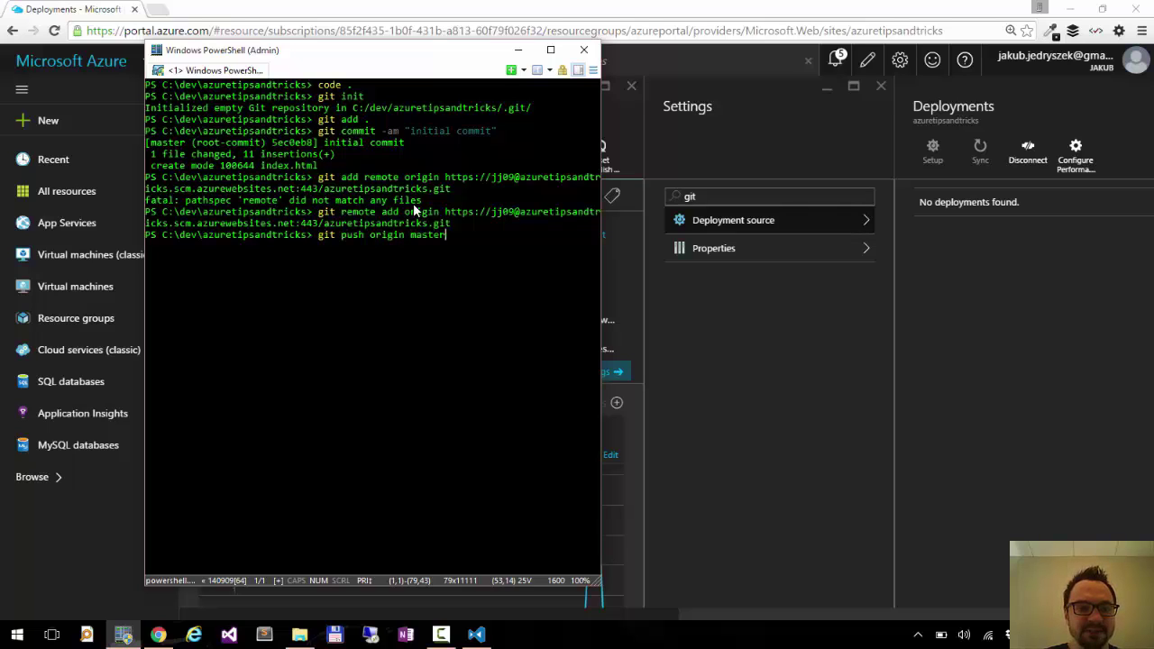
pyautogui.press('Return')
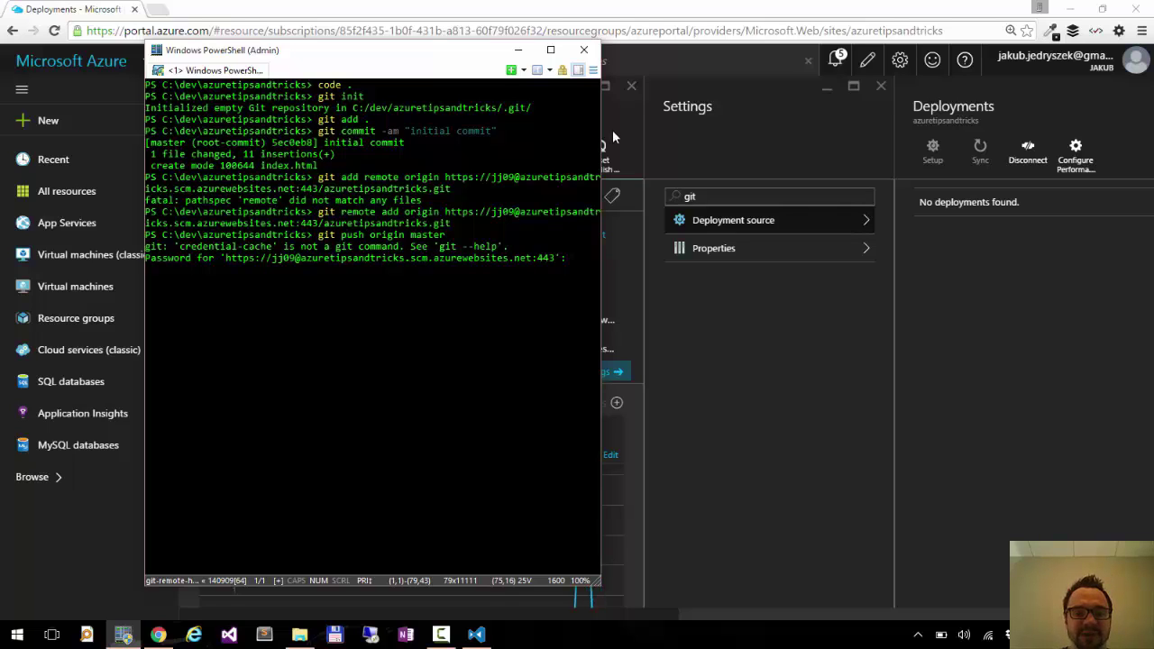
# Find and open the web app's Deployment credentials settings via a 'cre' search.
pyautogui.click(786, 201)
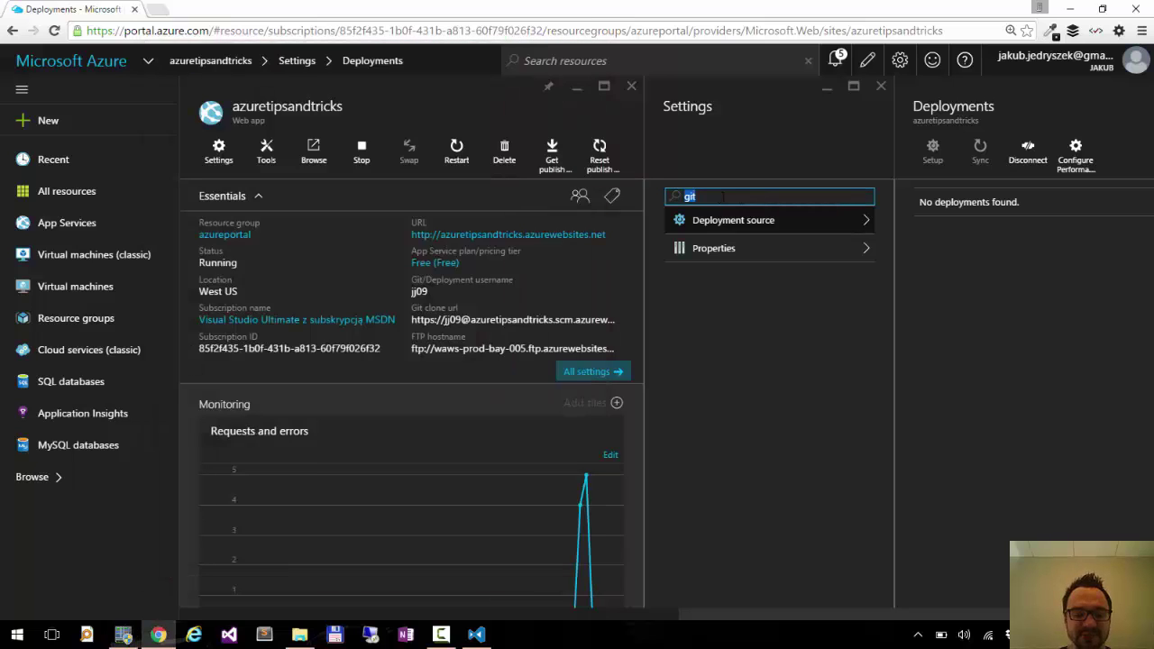
pyautogui.write('cre')
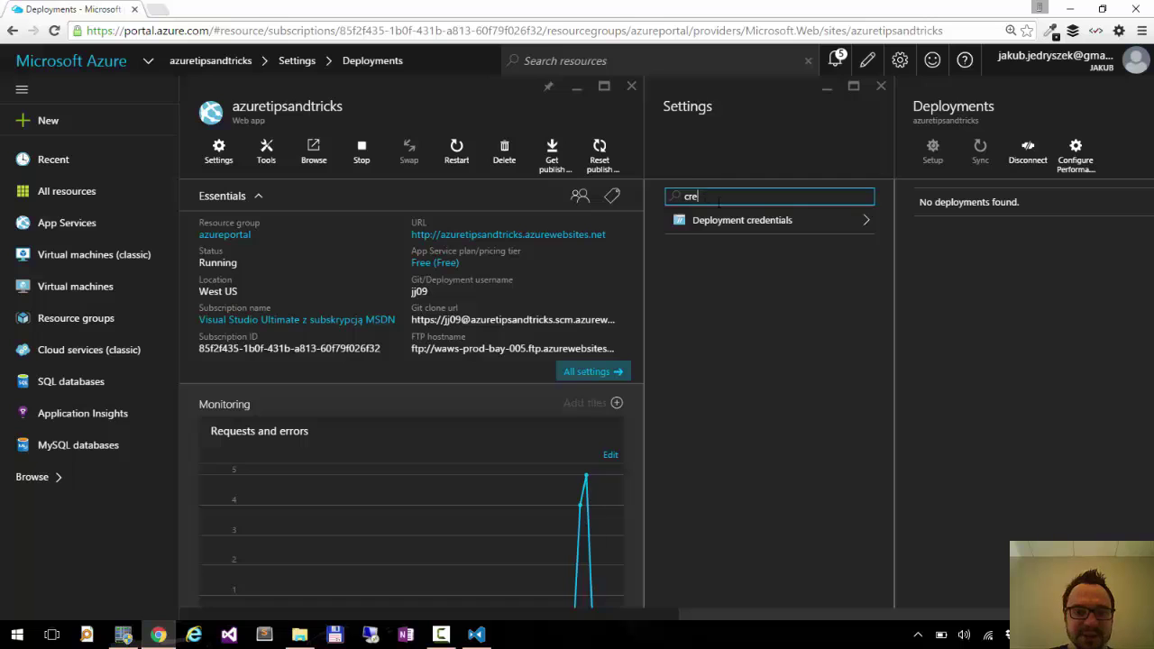
pyautogui.click(775, 222)
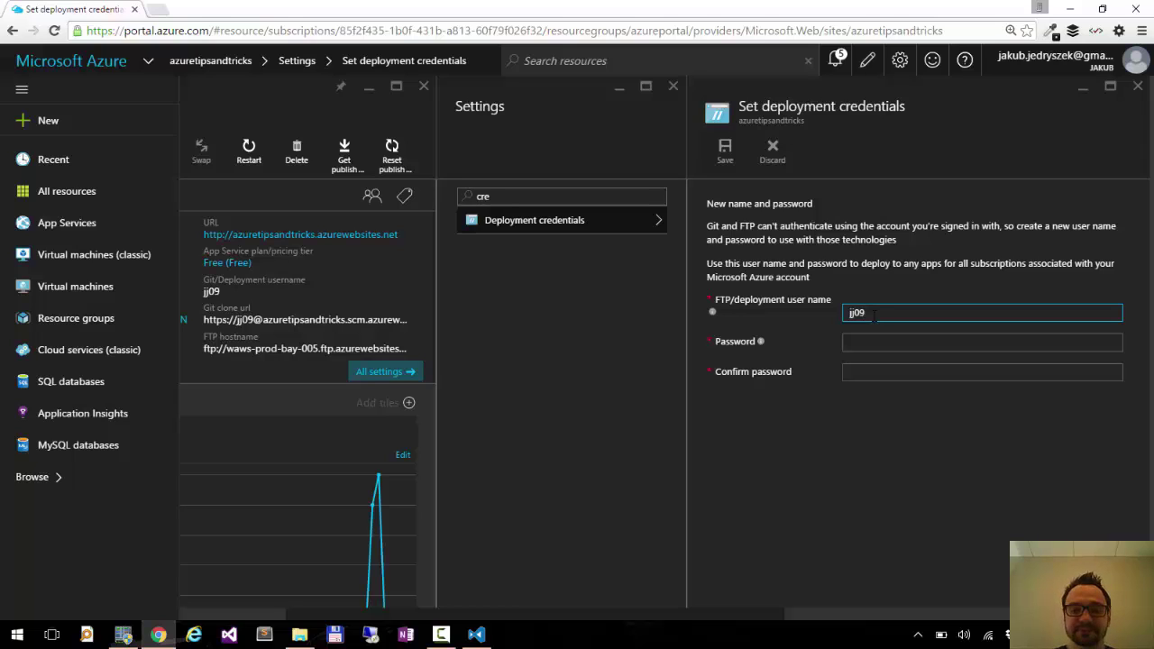
# Enter a deployment user name, the password, and its confirmation.
pyautogui.press('Tab')
pyautogui.hotkey('shift', 'Tab')
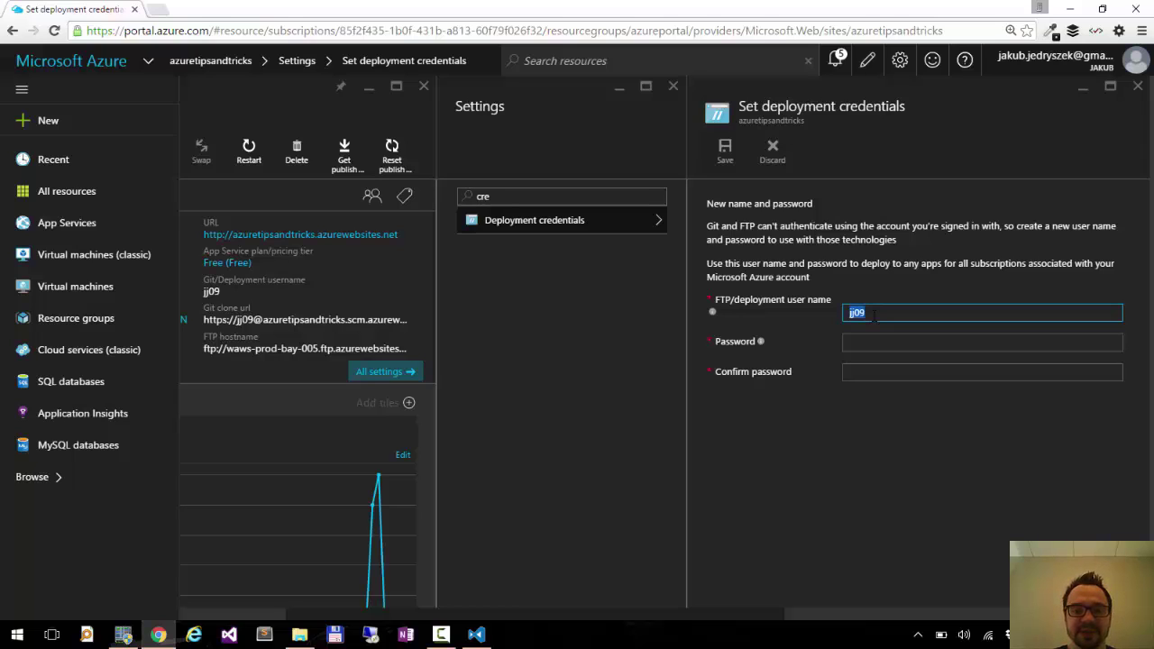
pyautogui.write('test')
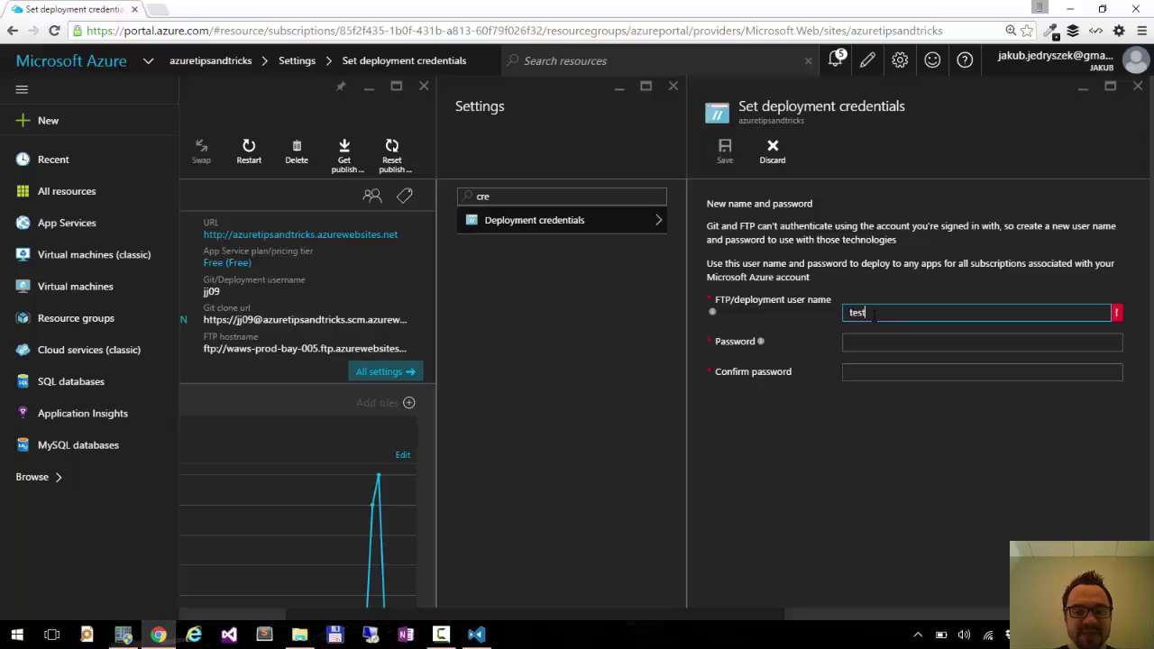
pyautogui.doubleClick(872, 313)
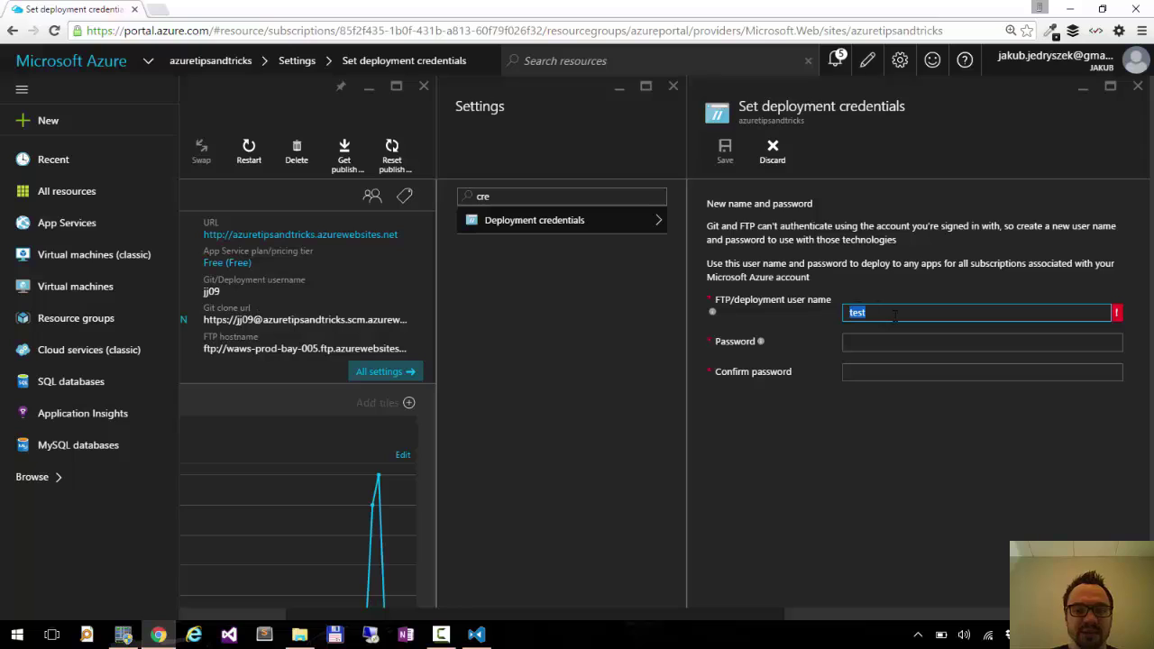
pyautogui.write('jj09')
pyautogui.press('Tab')
pyautogui.write('******')
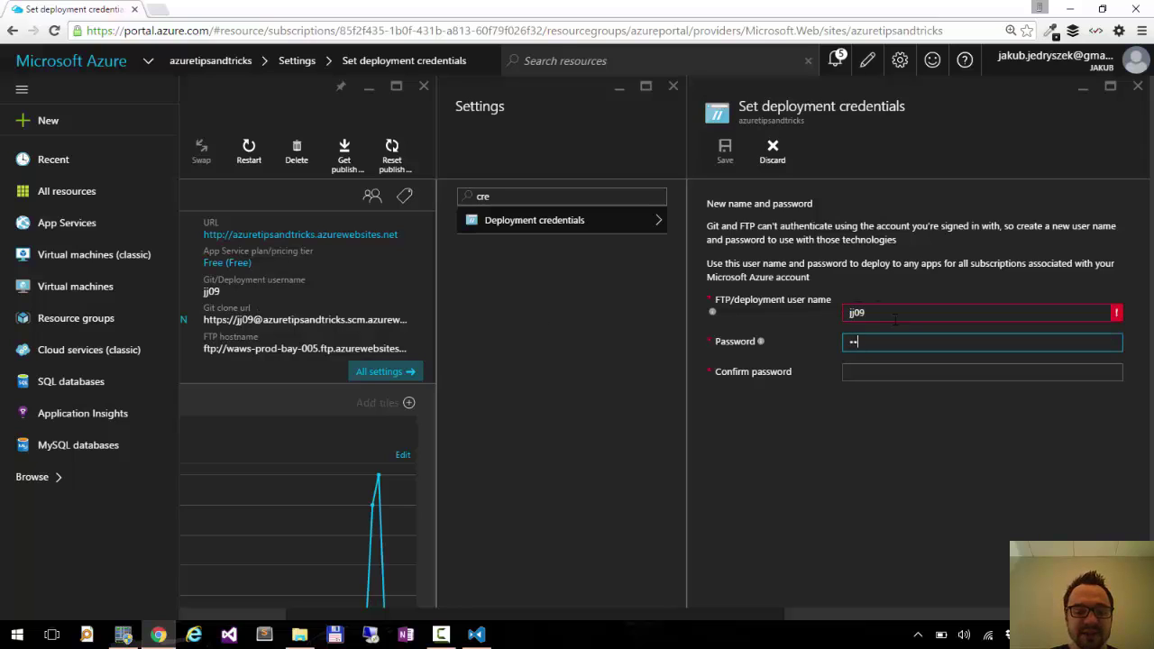
pyautogui.write('*********')
pyautogui.press('Tab')
pyautogui.write('*******')
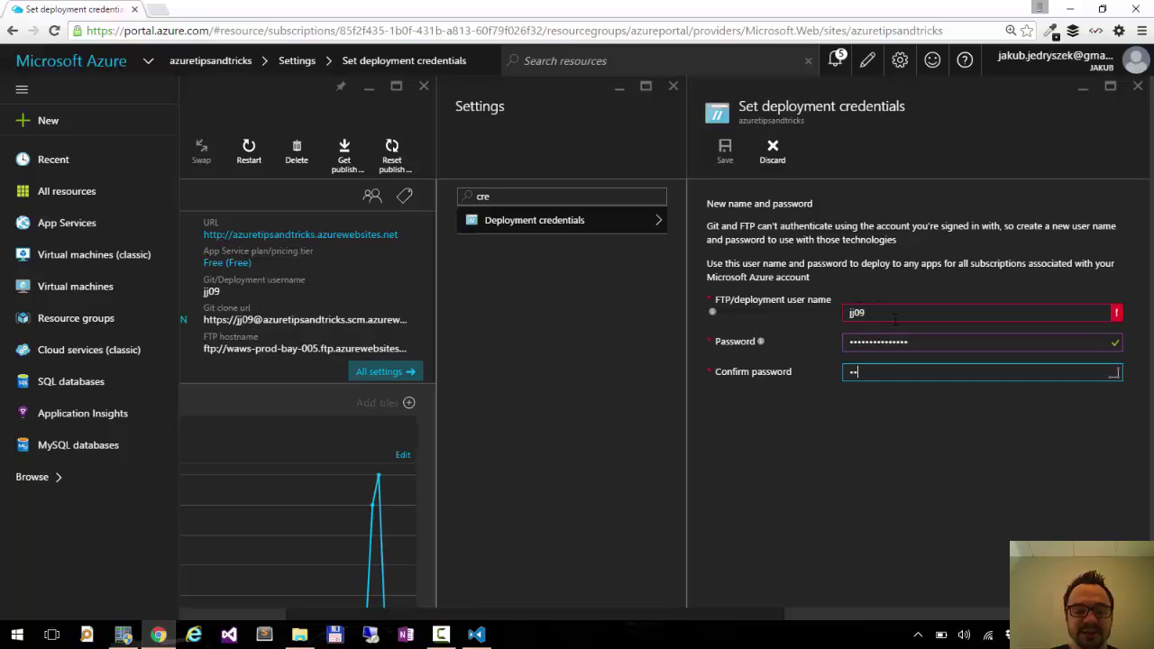
pyautogui.write('********')
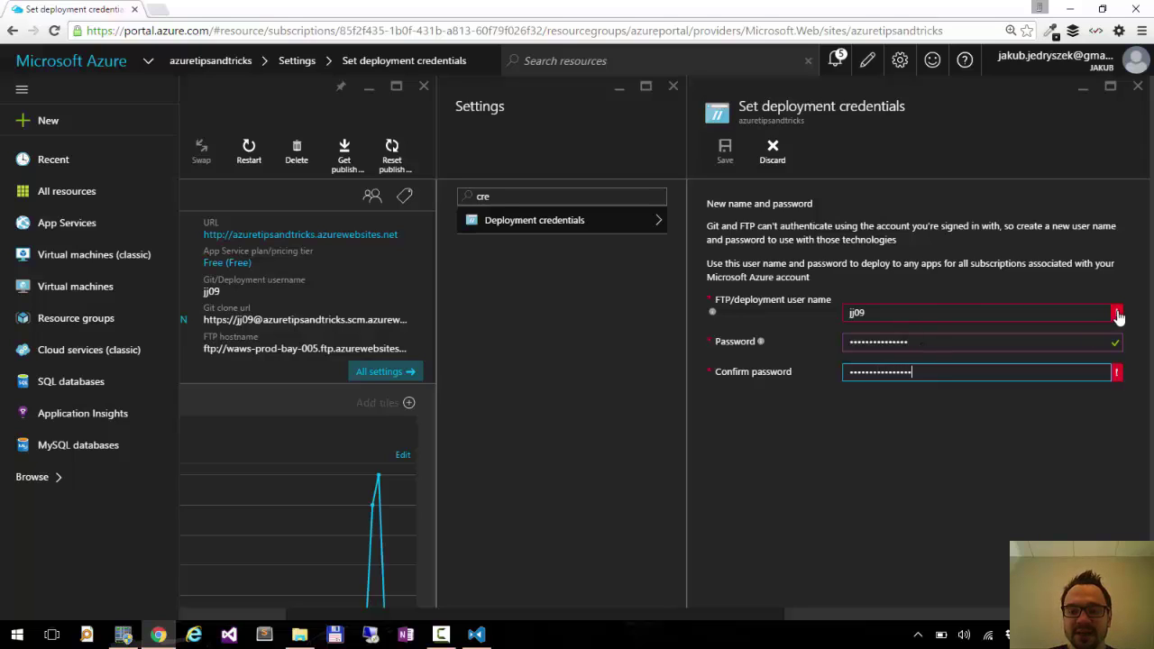
pyautogui.moveTo(1117, 315)
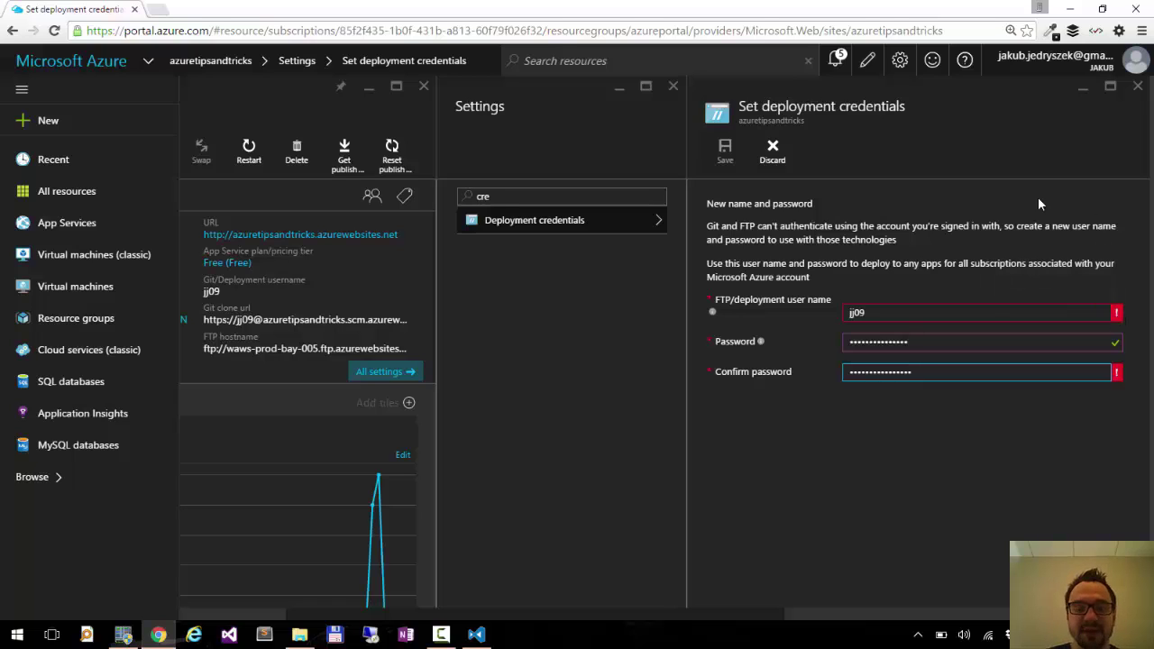
# Enter the deployment password at the git push prompt to complete the deployment.
pyautogui.hotkey('alt', 'Tab')
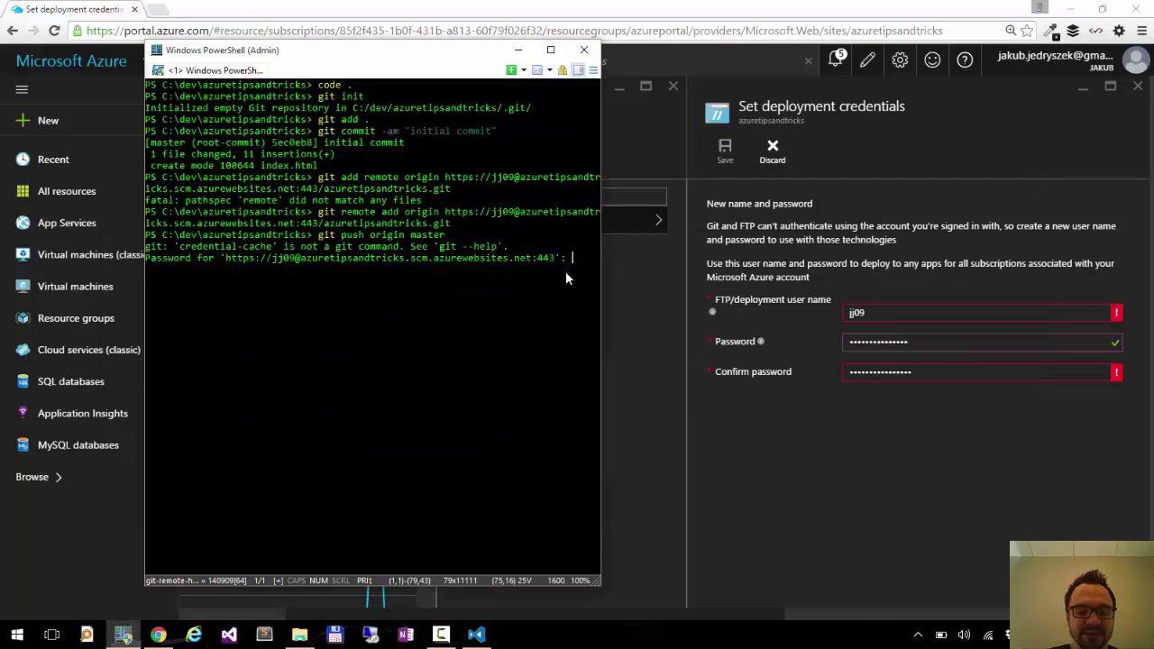
pyautogui.press('Return')
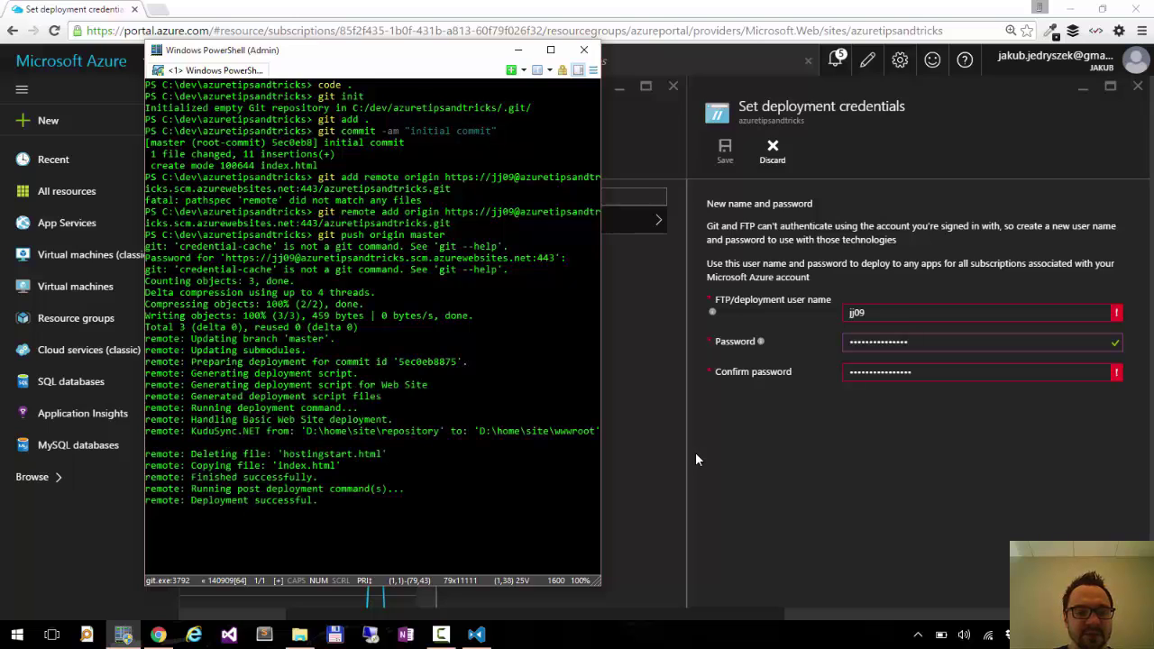
# Discard the credential edits, open the Deployments list, and decline Chrome's save-password prompt.
pyautogui.hotkey('alt', 'Tab')
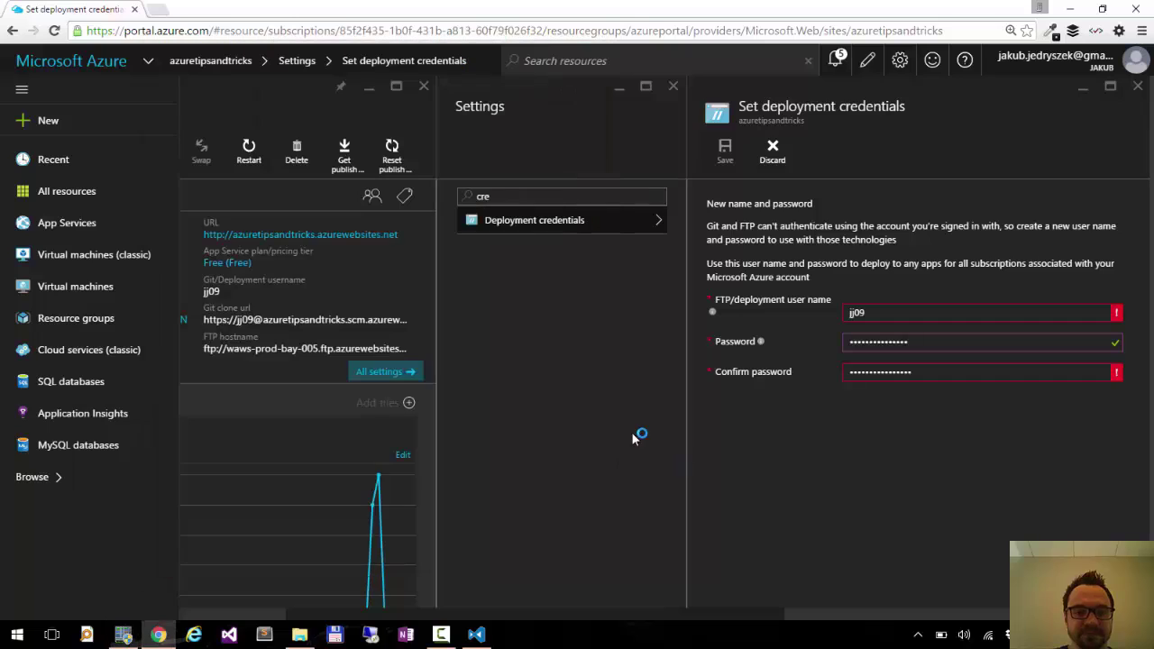
pyautogui.click(501, 196)
pyautogui.hotkey('ctrl', 'a')
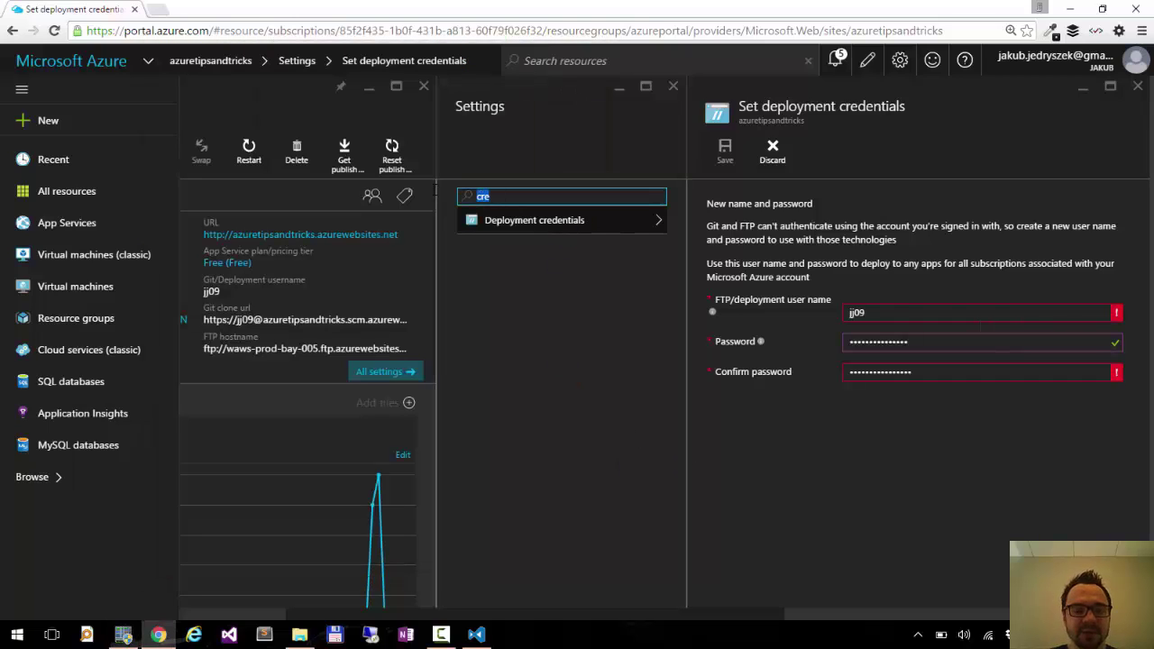
pyautogui.write('deplo')
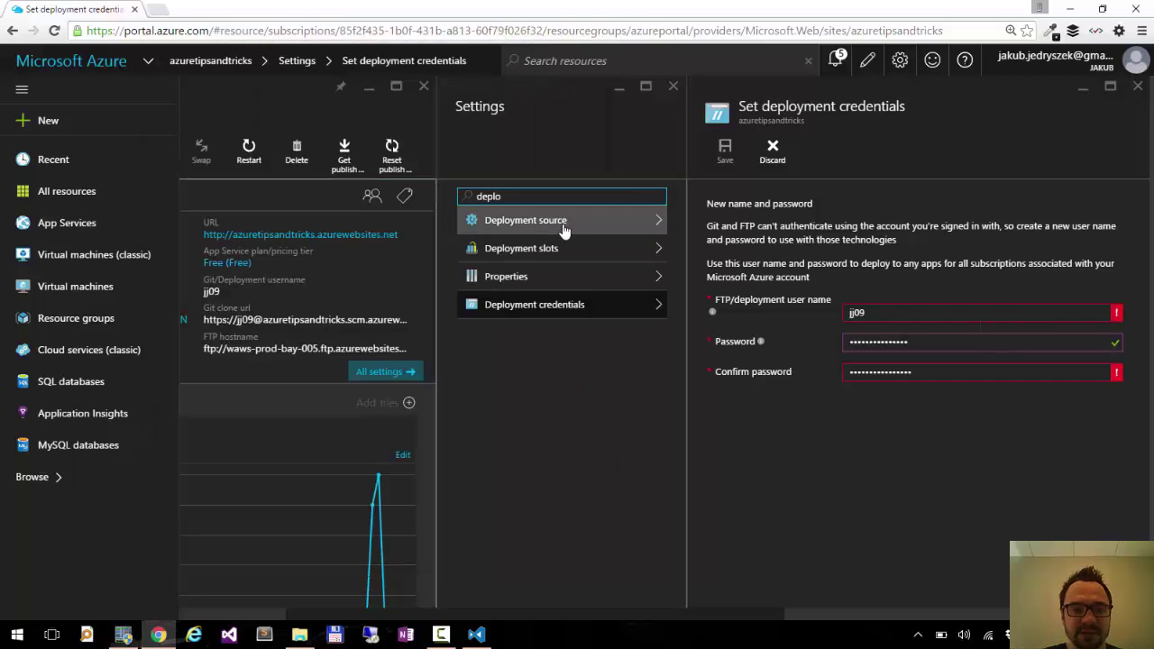
pyautogui.click(586, 223)
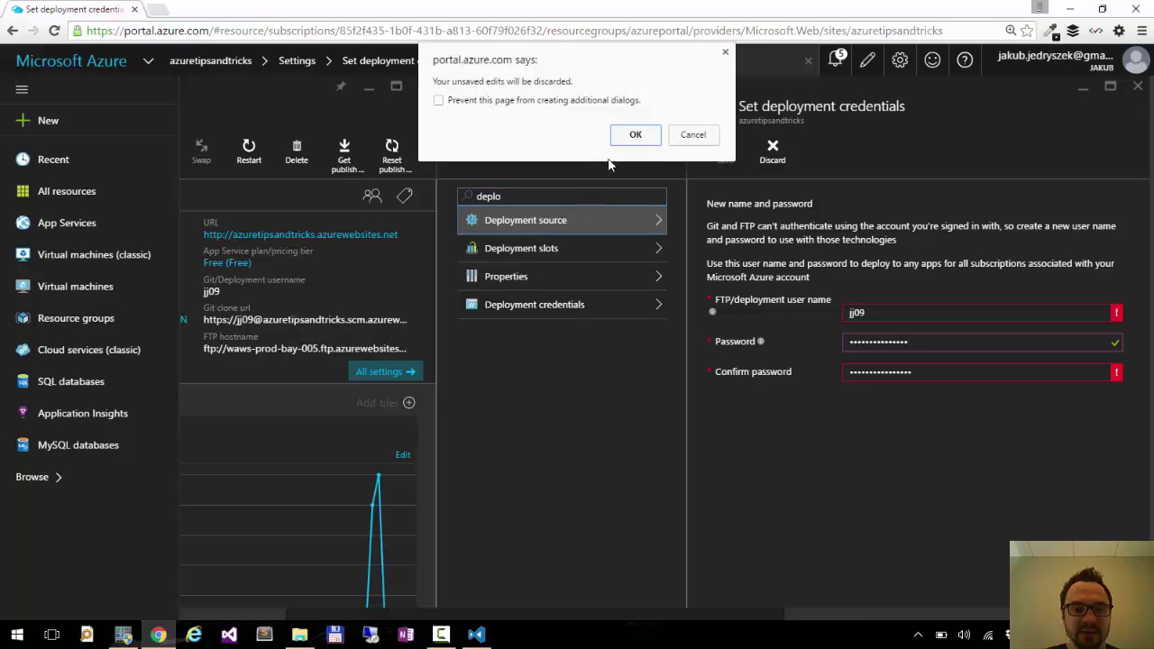
pyautogui.click(625, 135)
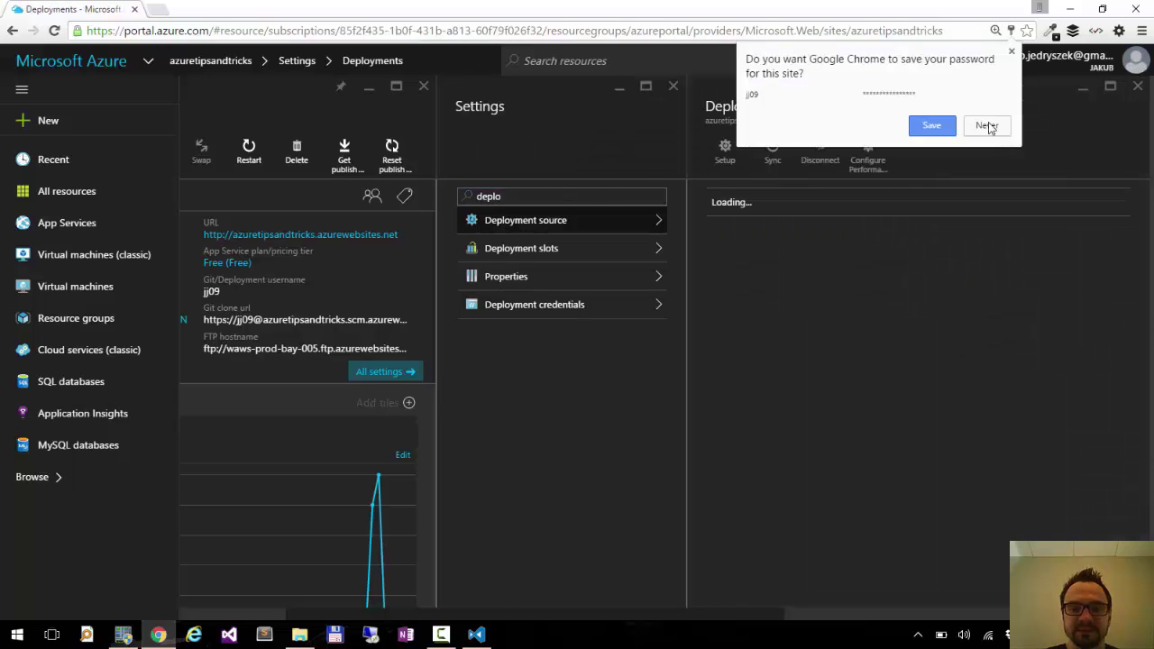
pyautogui.click(984, 125)
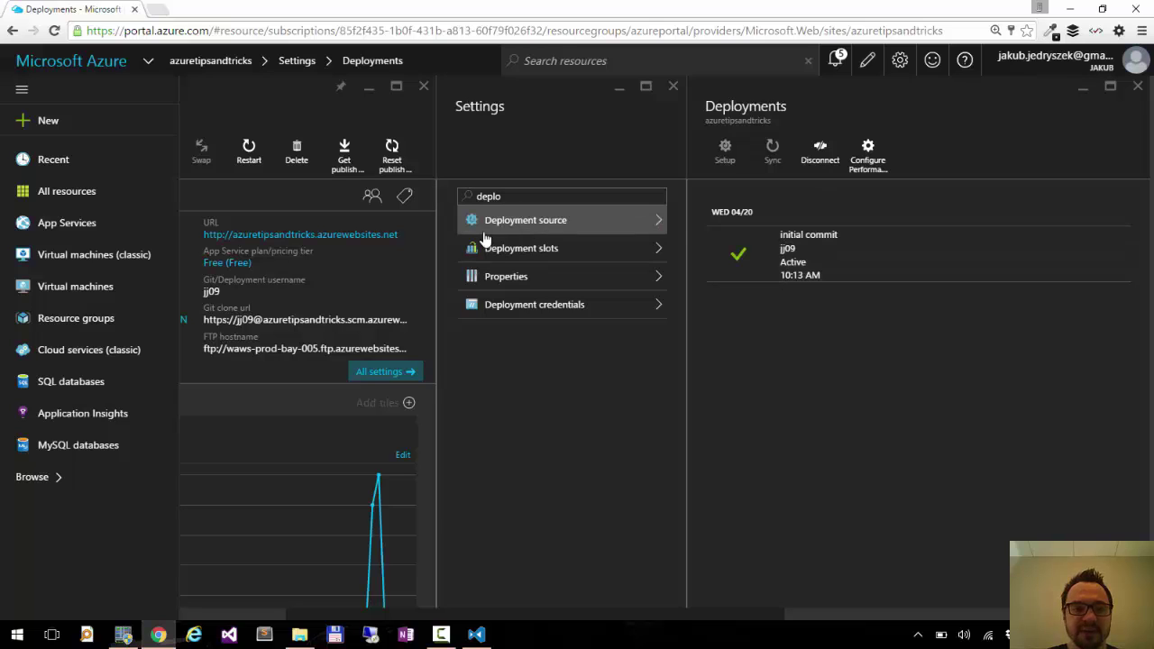
# Open the live site azuretipsandtricks.azurewebsites.net from the web app's URL link.
pyautogui.click(293, 236)
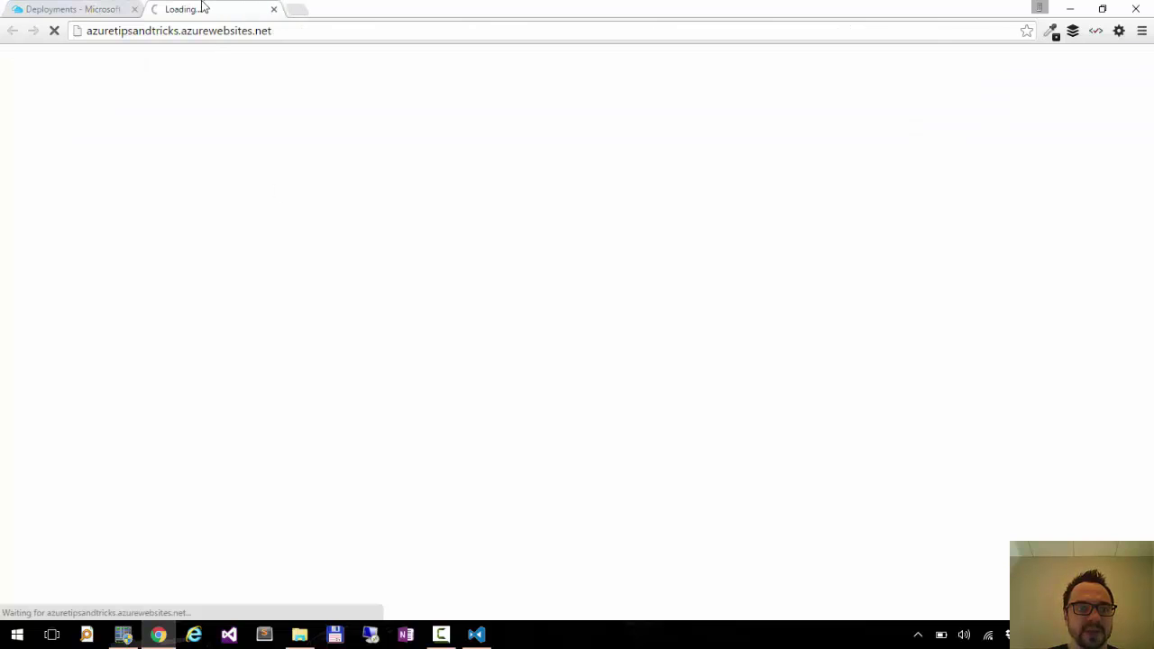